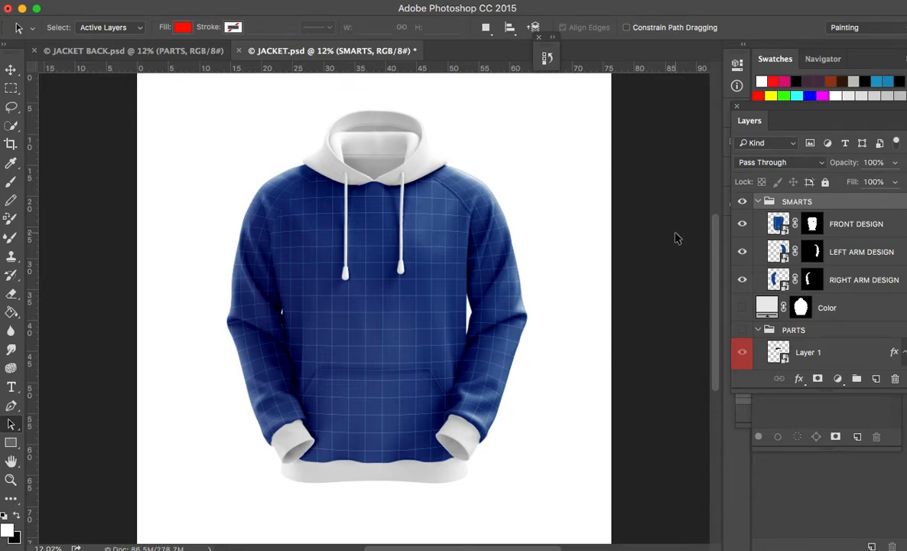
# Lock all properties of the HOODIE HIGHLIGHTS and HOODIE SHADOWS layers
pyautogui.scroll(3, 781, 328)
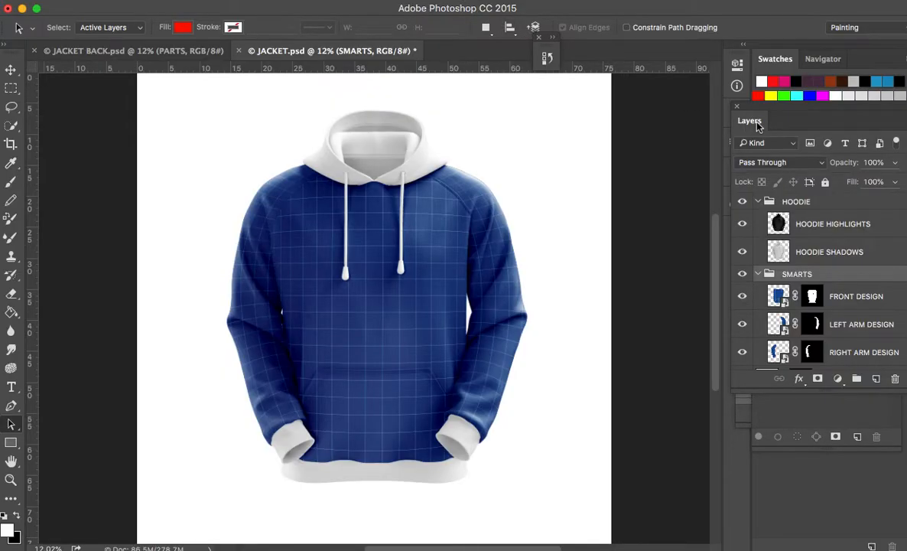
pyautogui.click(852, 229)
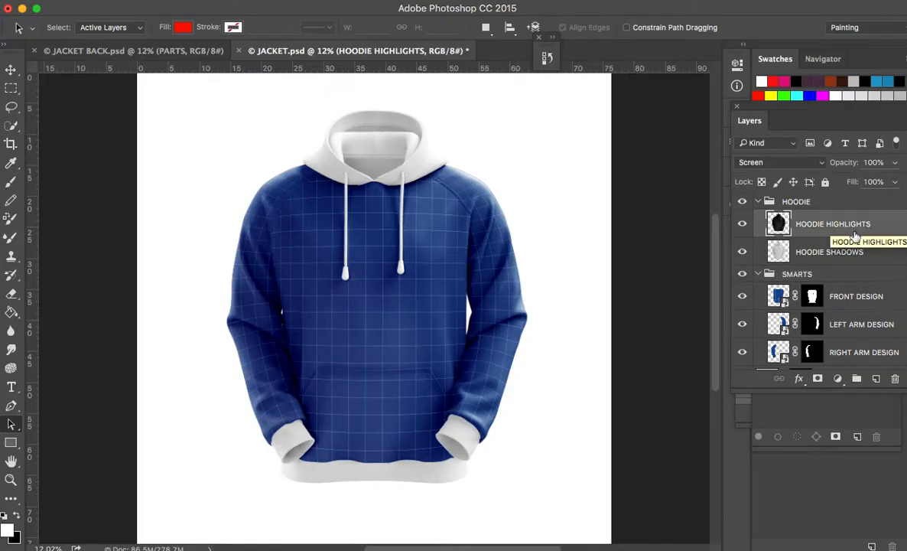
pyautogui.keyDown('shift'); pyautogui.click(849, 255); pyautogui.keyUp('shift')
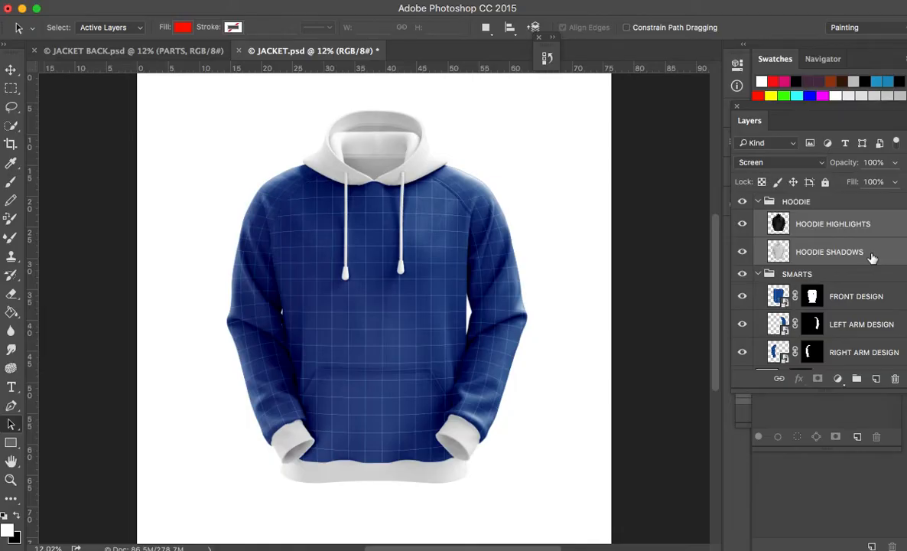
pyautogui.click(826, 183)
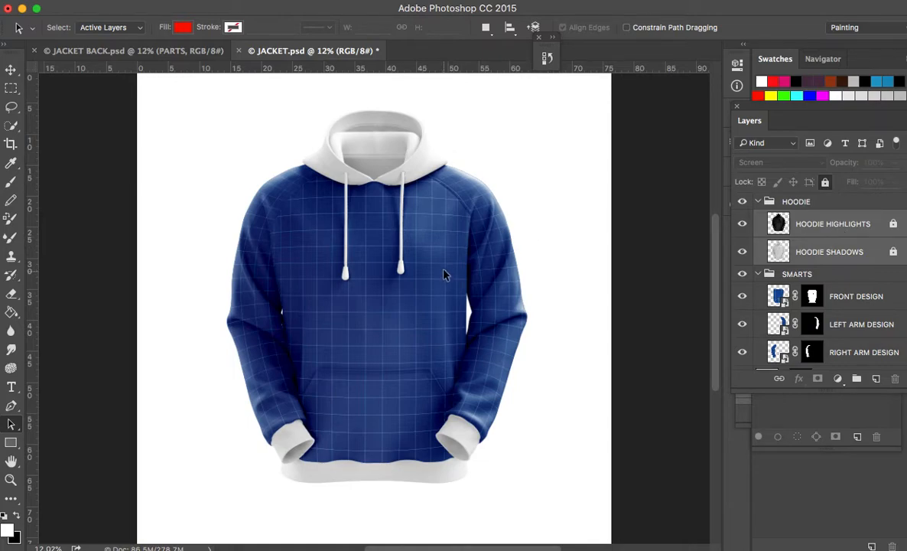
# Try moving the front design on the canvas with the Move tool, and undo the move
pyautogui.click(11, 69)
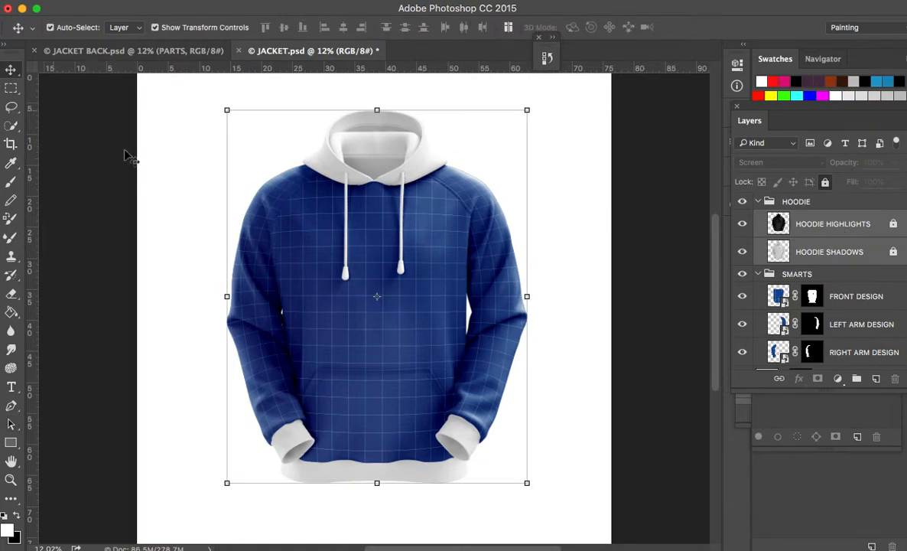
pyautogui.click(450, 259)
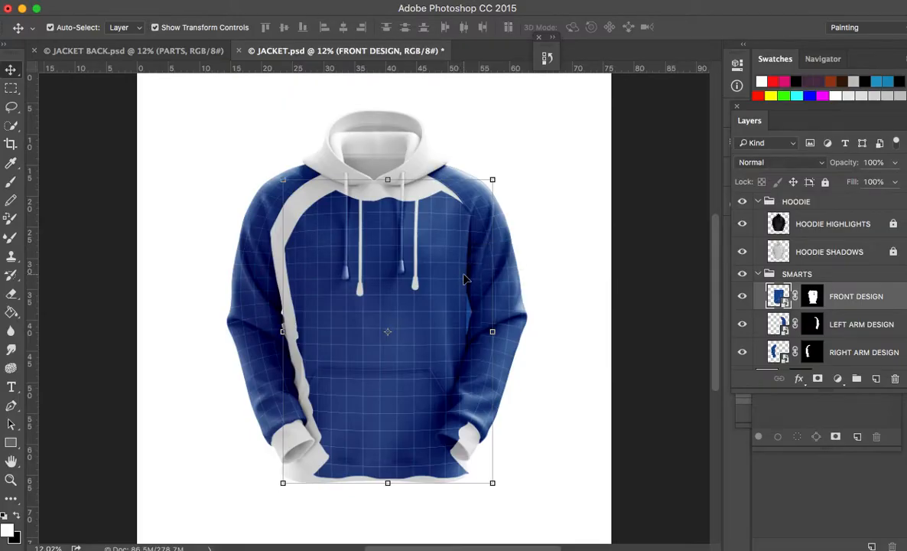
pyautogui.press('super+z')
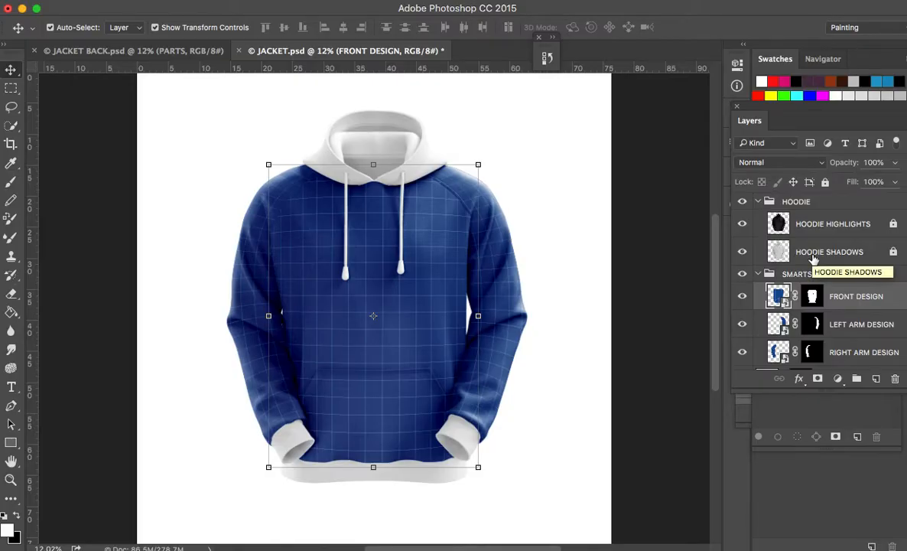
# Open the contents of the FRONT DESIGN smart object and add a new empty layer above ADD YOUR DESIGN
pyautogui.click(786, 254)
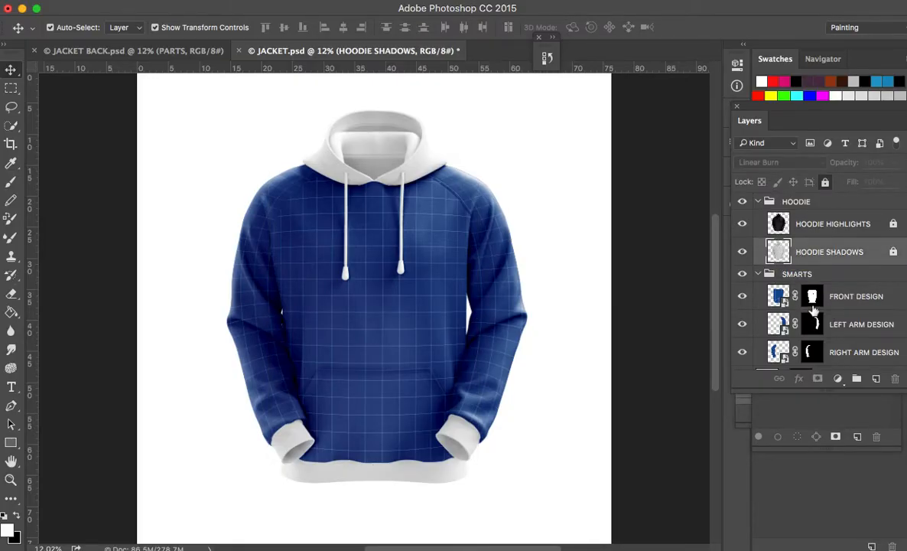
pyautogui.scroll(-2, 813, 309)
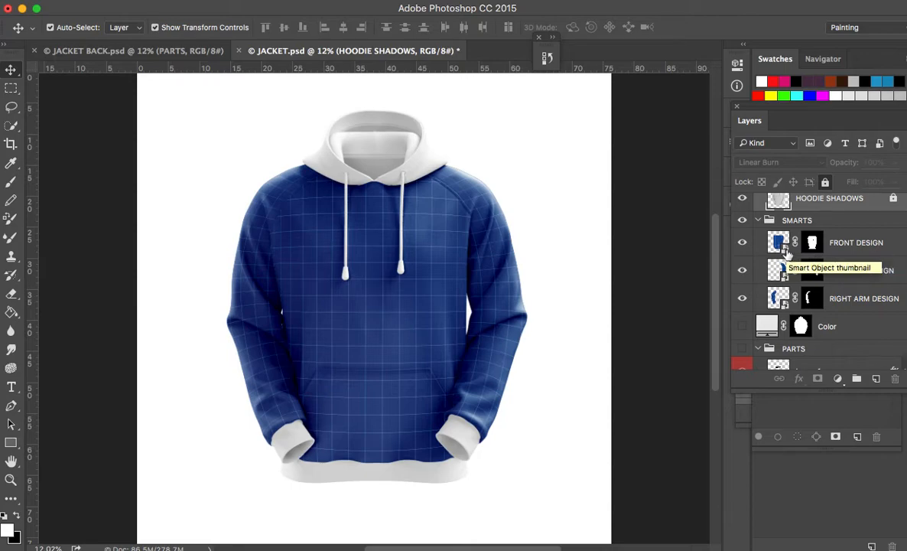
pyautogui.click(827, 245)
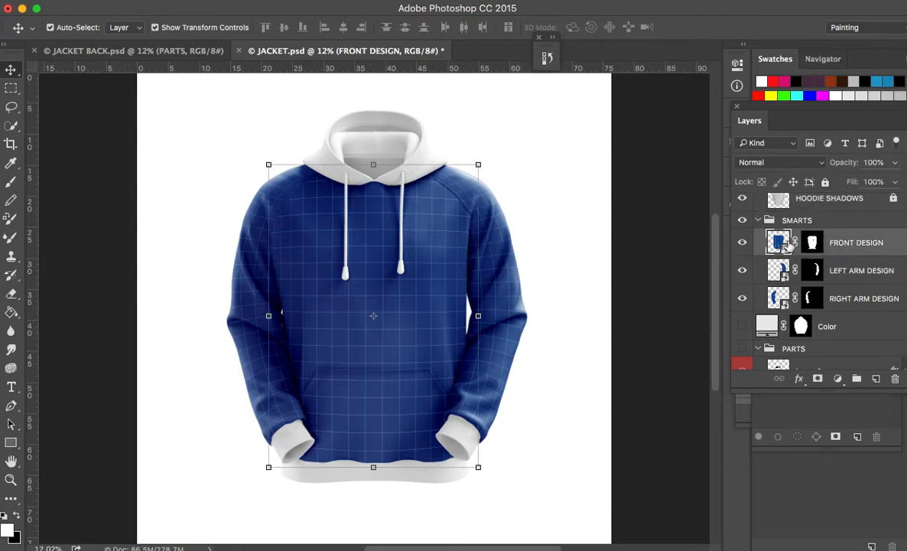
pyautogui.doubleClick(777, 242)
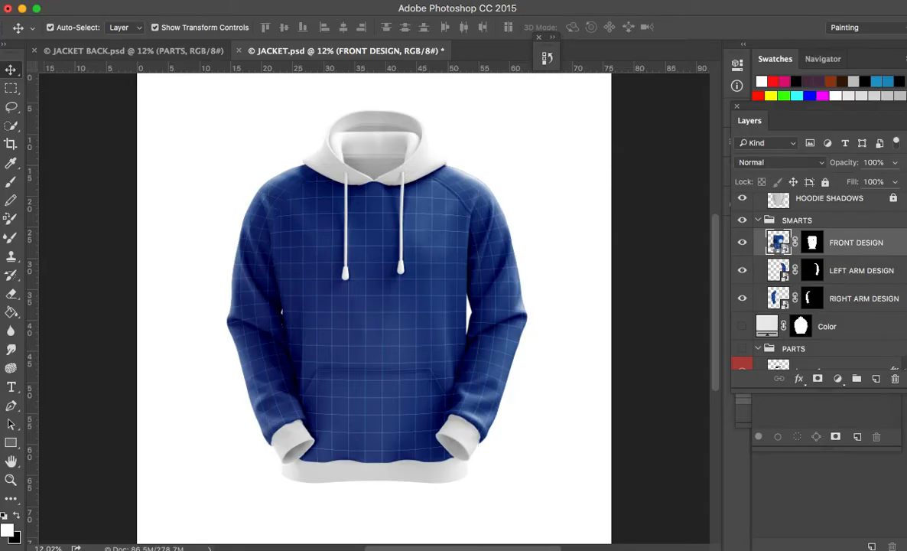
pyautogui.click(875, 377)
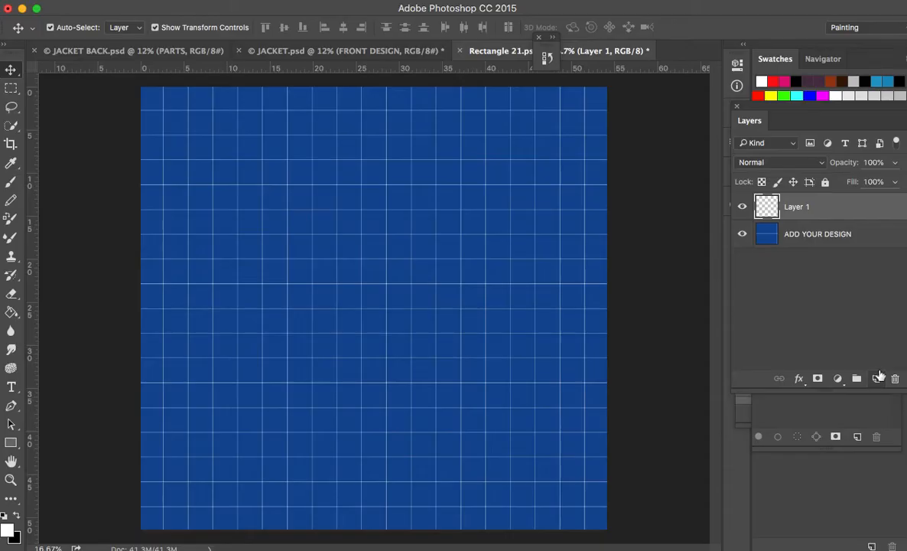
# Activate the Paint Bucket tool with the foreground color set to deep blue 0317b0, copying its hex code
pyautogui.click(12, 311)
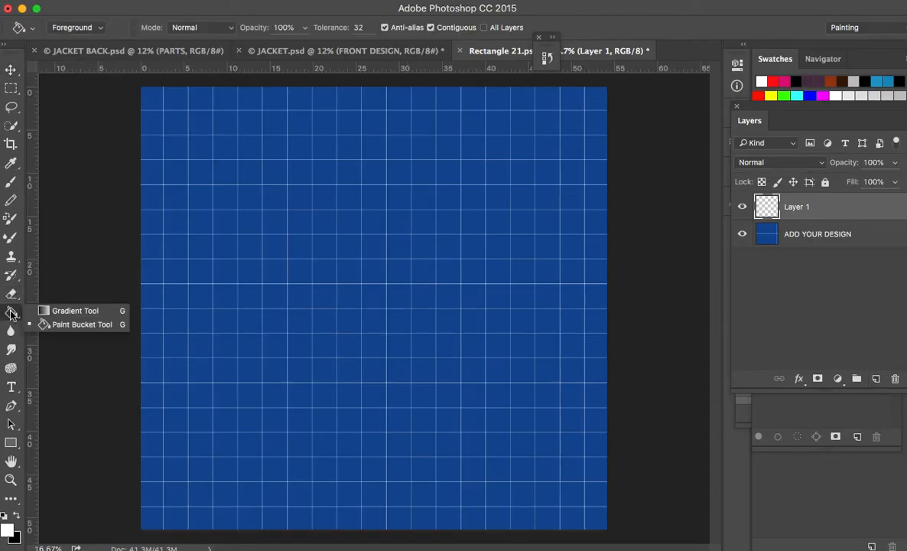
pyautogui.click(56, 324)
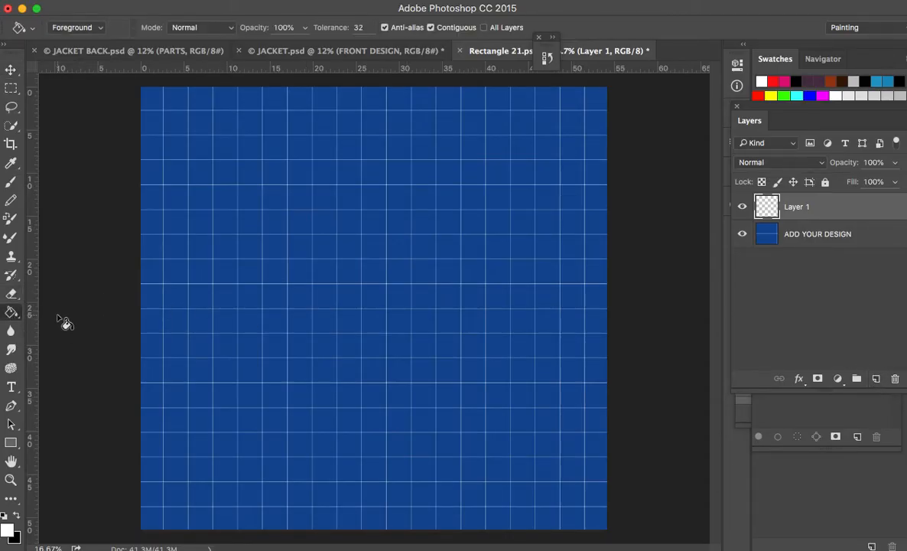
pyautogui.click(8, 531)
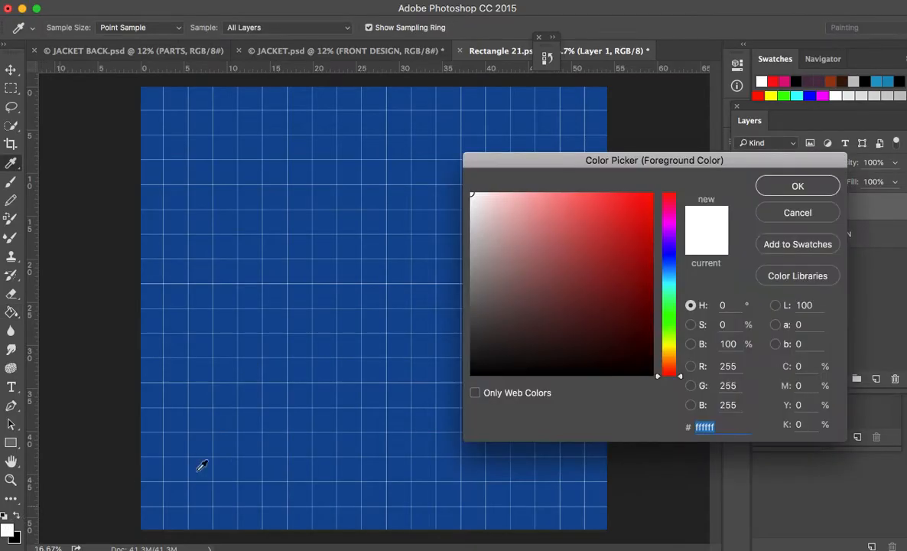
pyautogui.click(669, 266)
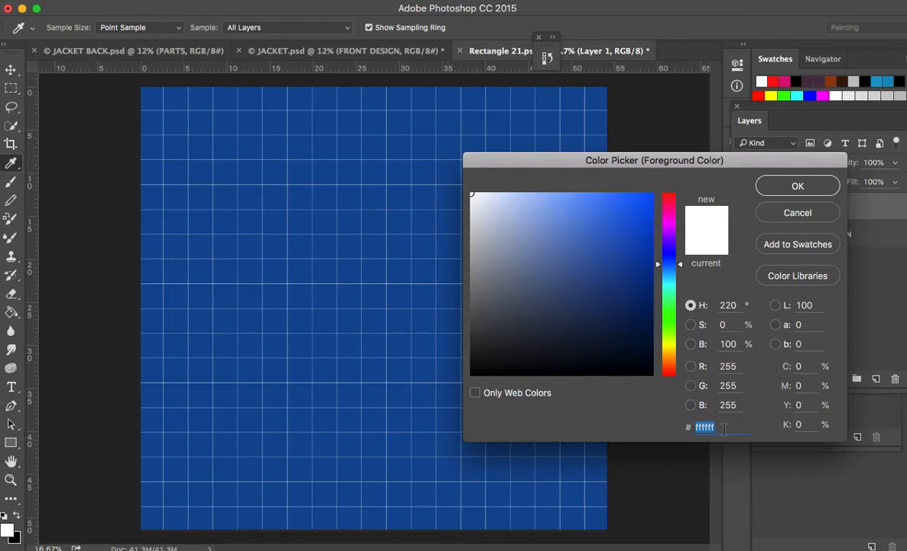
pyautogui.click(669, 257)
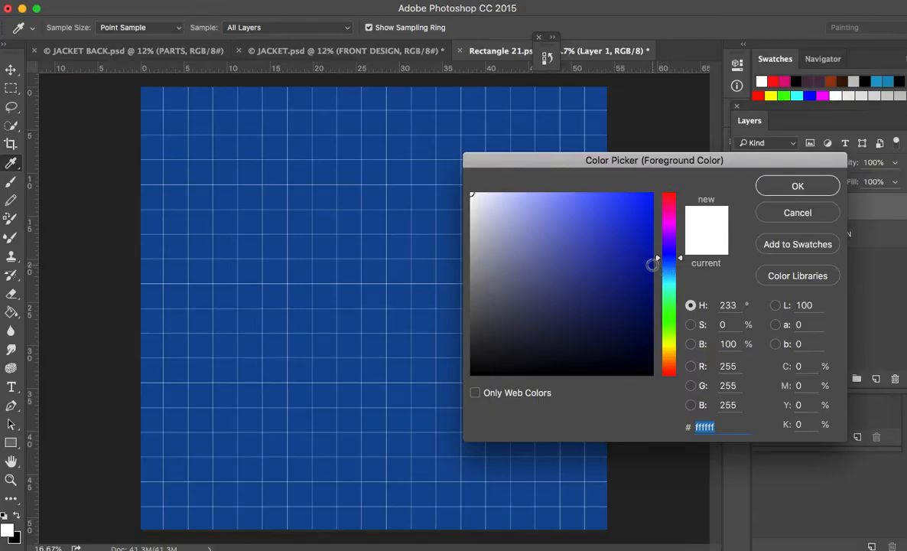
pyautogui.click(651, 260)
pyautogui.click(650, 247)
pyautogui.click(639, 239)
pyautogui.click(650, 249)
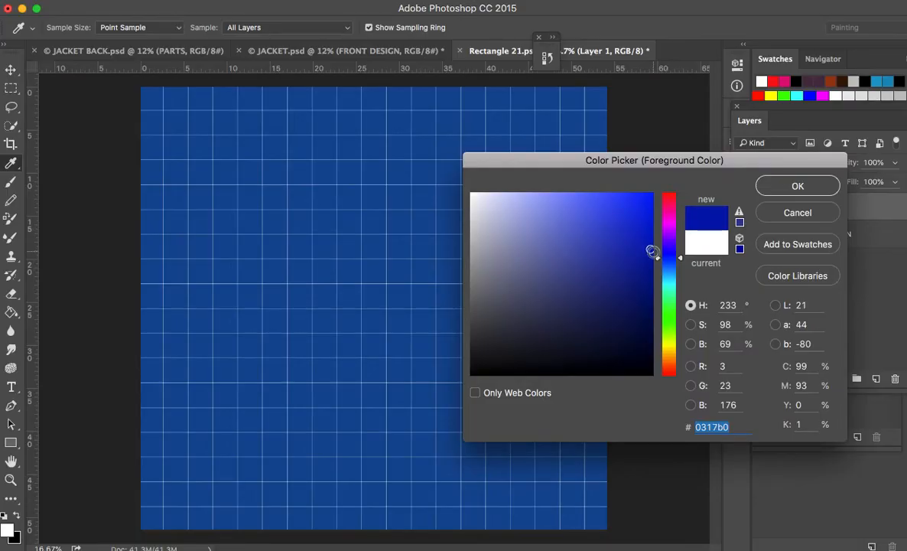
pyautogui.rightClick(714, 428)
pyautogui.click(726, 377)
pyautogui.click(795, 187)
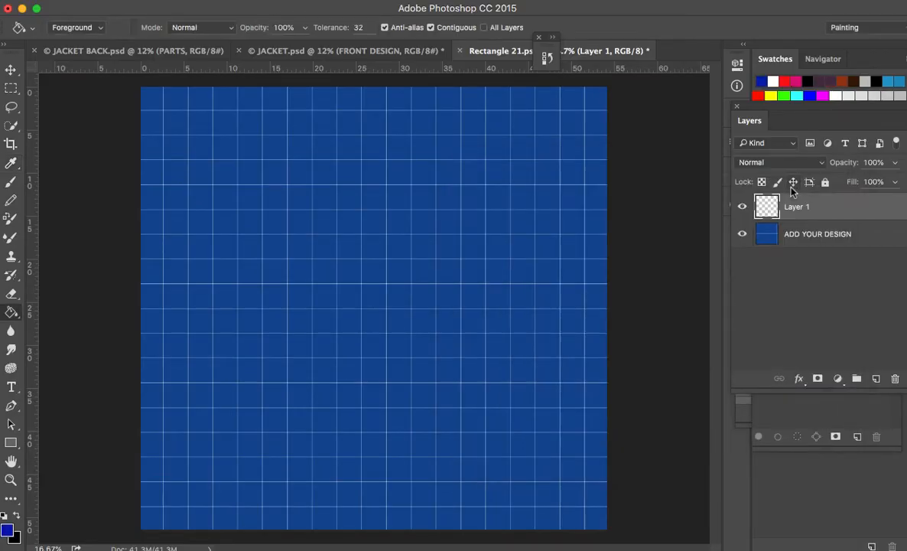
# Fill the new layer with the blue foreground color and save the smart object, returning to JACKET.psd
pyautogui.click(453, 218)
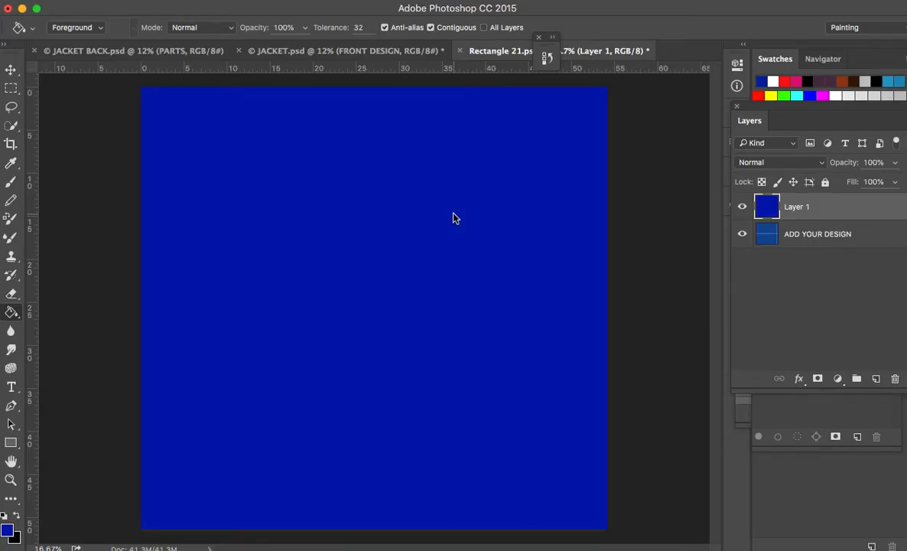
pyautogui.hotkey('ctrl', 's')
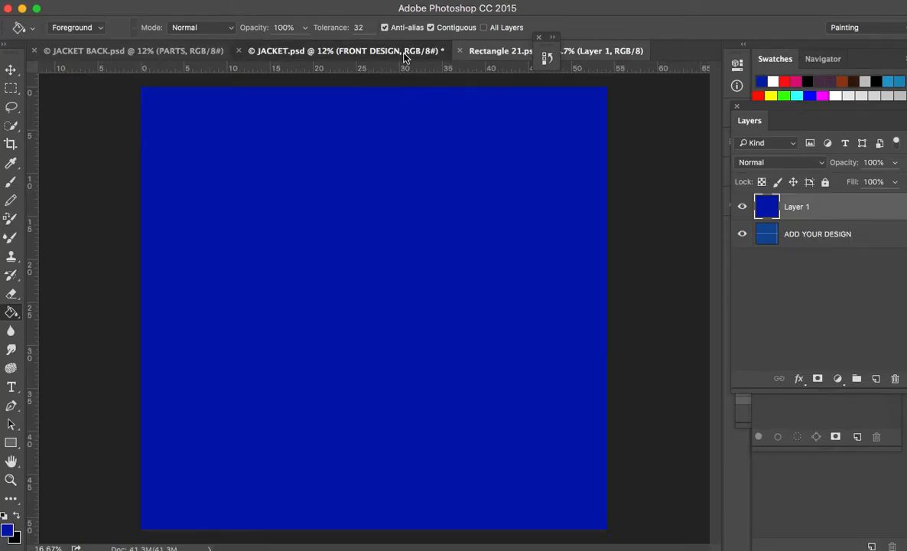
pyautogui.click(367, 51)
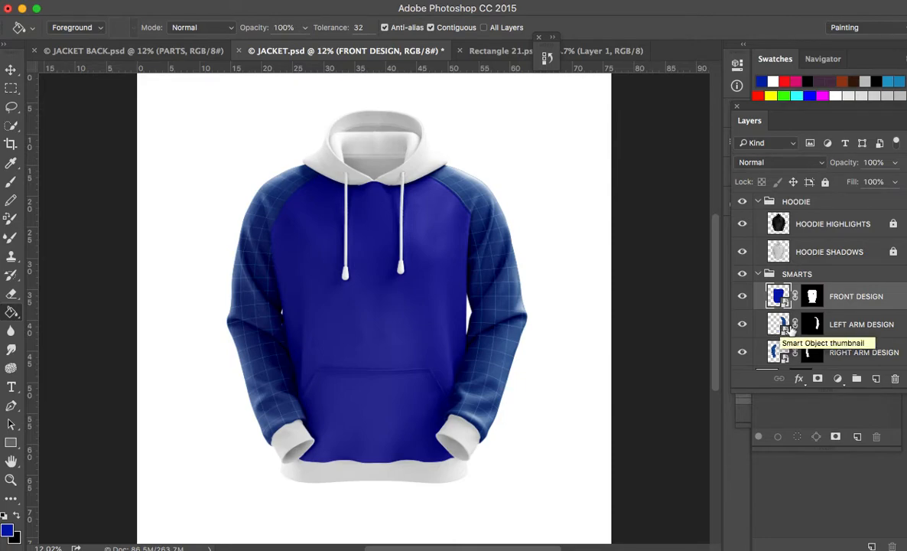
# Apply a Color Overlay to the LEFT ARM DESIGN layer using the copied color 0317b0
pyautogui.click(874, 330)
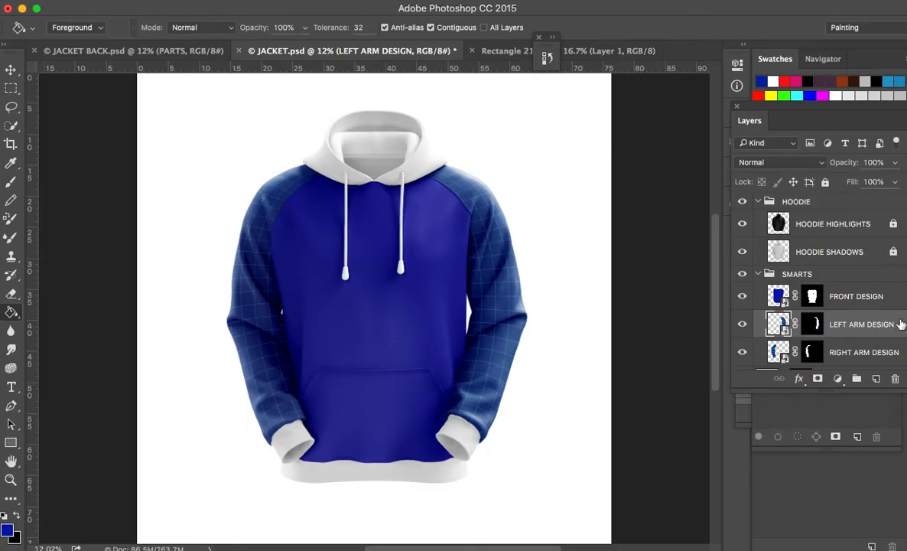
pyautogui.doubleClick(900, 324)
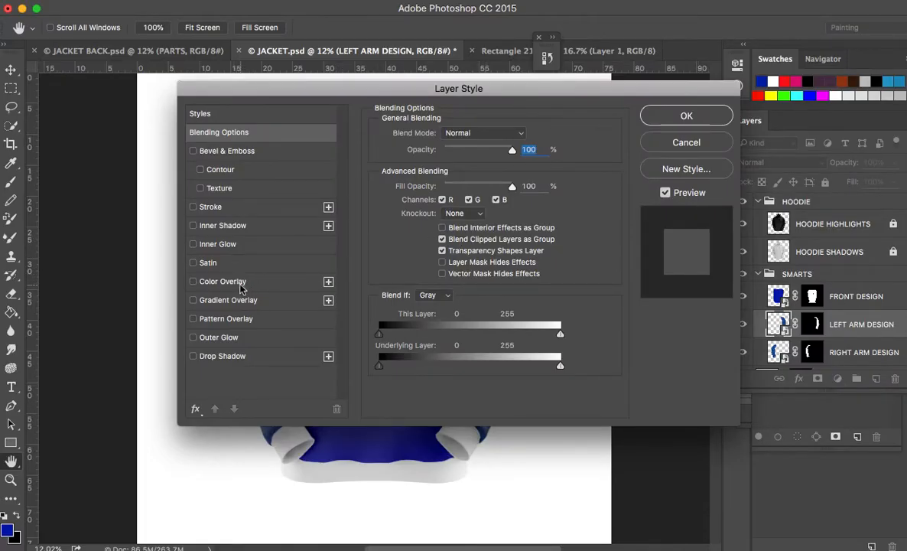
pyautogui.click(197, 280)
pyautogui.click(528, 135)
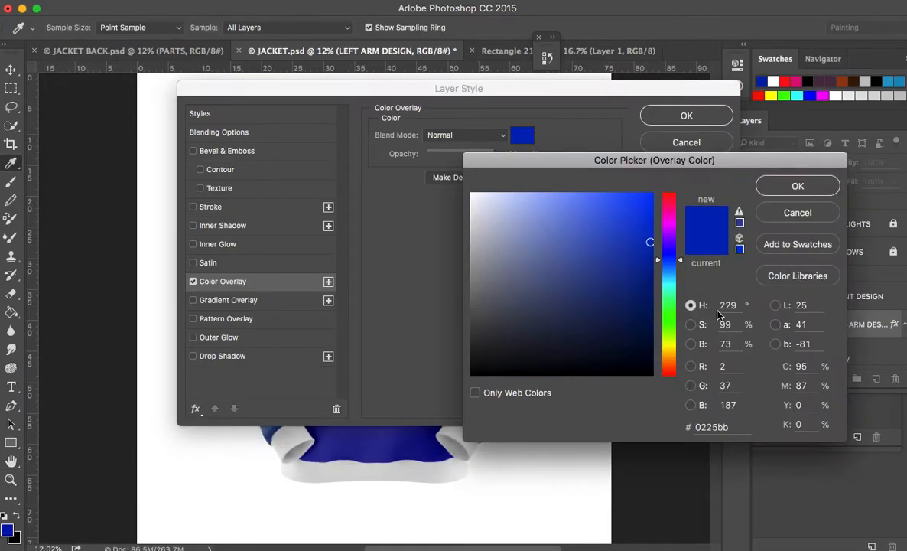
pyautogui.click(714, 427)
pyautogui.press('BackSpace')
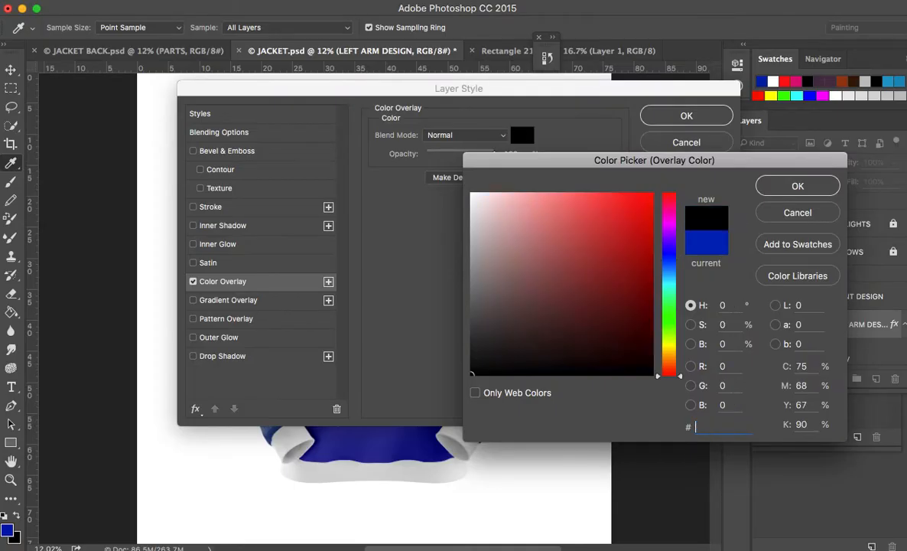
pyautogui.rightClick(719, 429)
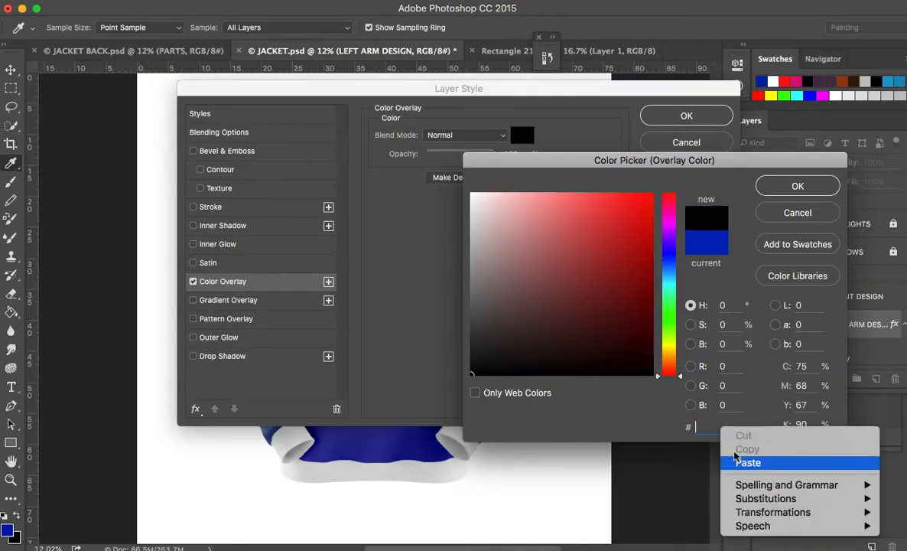
pyautogui.click(746, 462)
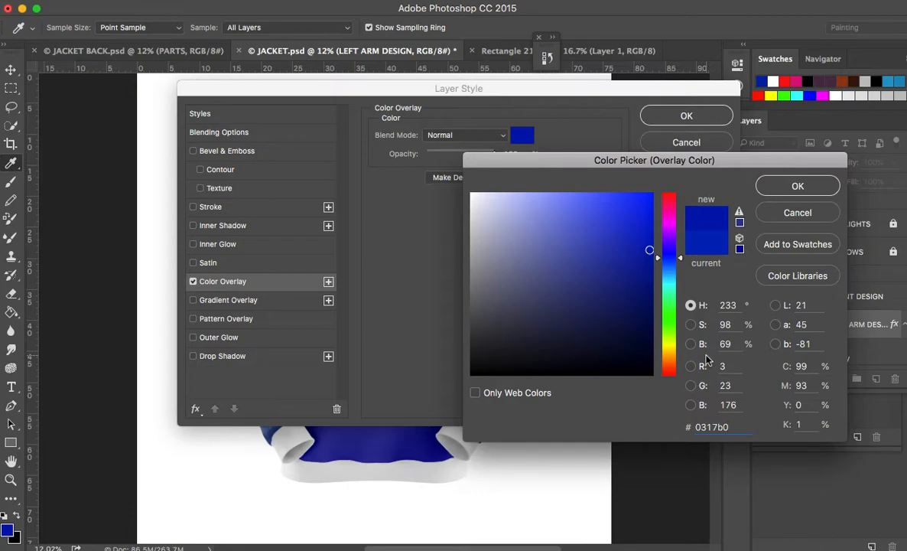
pyautogui.click(793, 189)
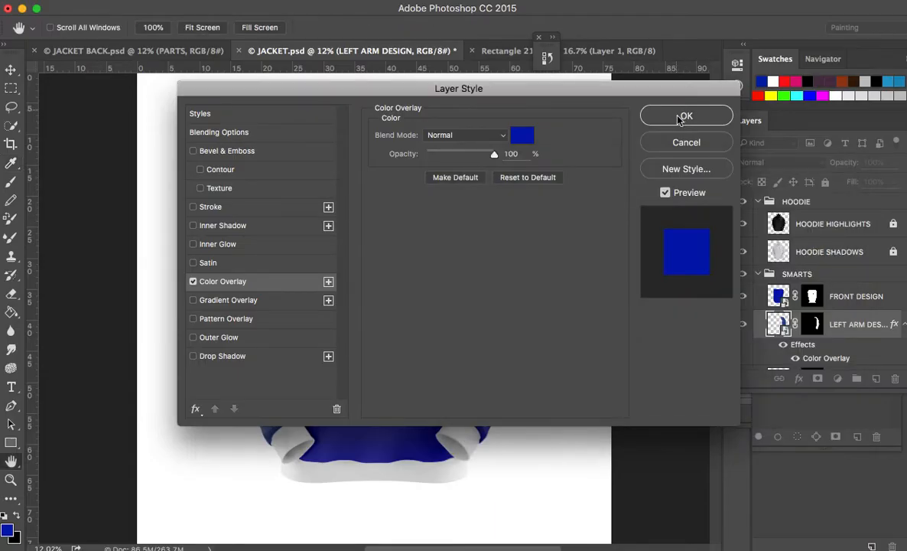
pyautogui.click(684, 116)
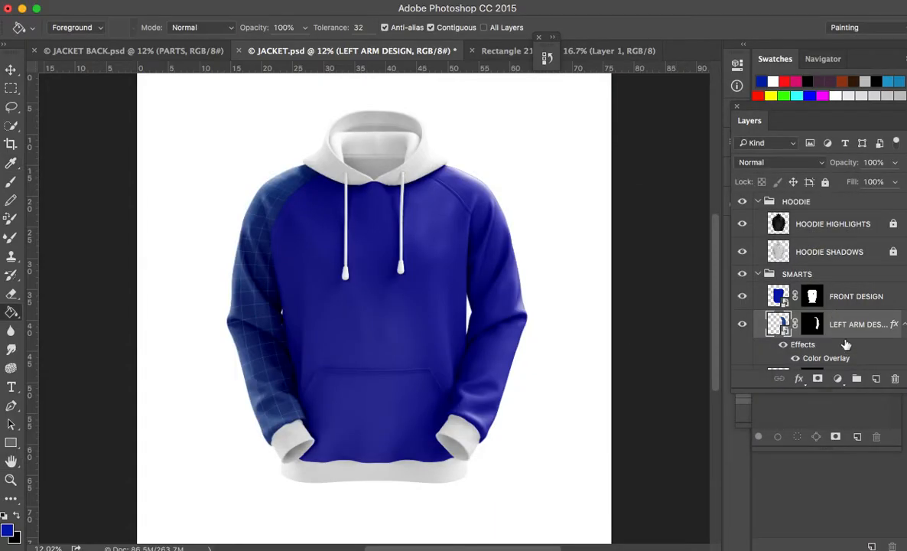
# Copy the layer style of LEFT ARM DESIGN and paste it onto the RIGHT ARM DESIGN layer
pyautogui.rightClick(858, 339)
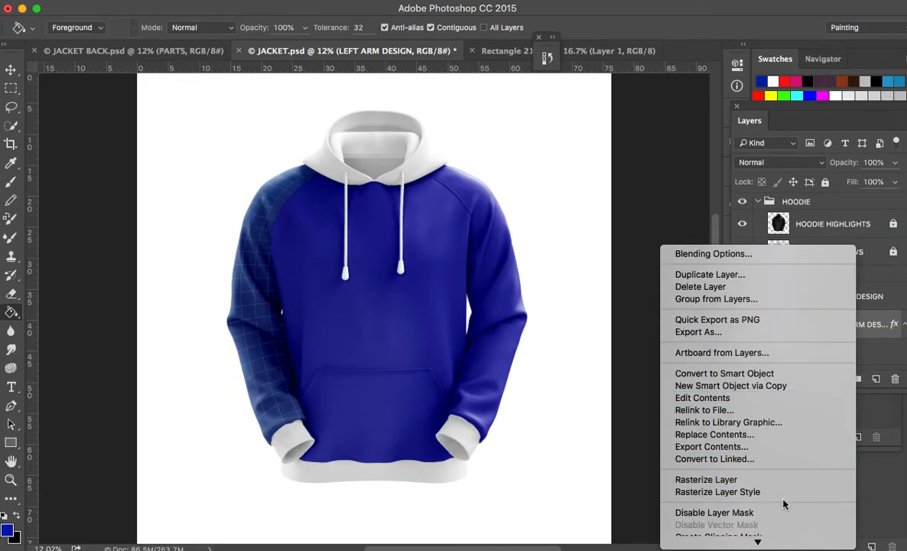
pyautogui.click(783, 492)
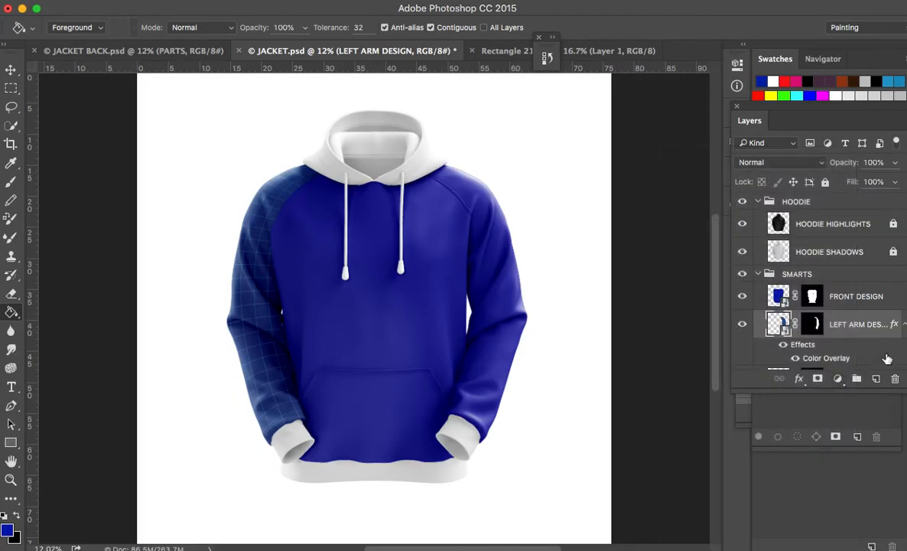
pyautogui.scroll(-2, 884, 348)
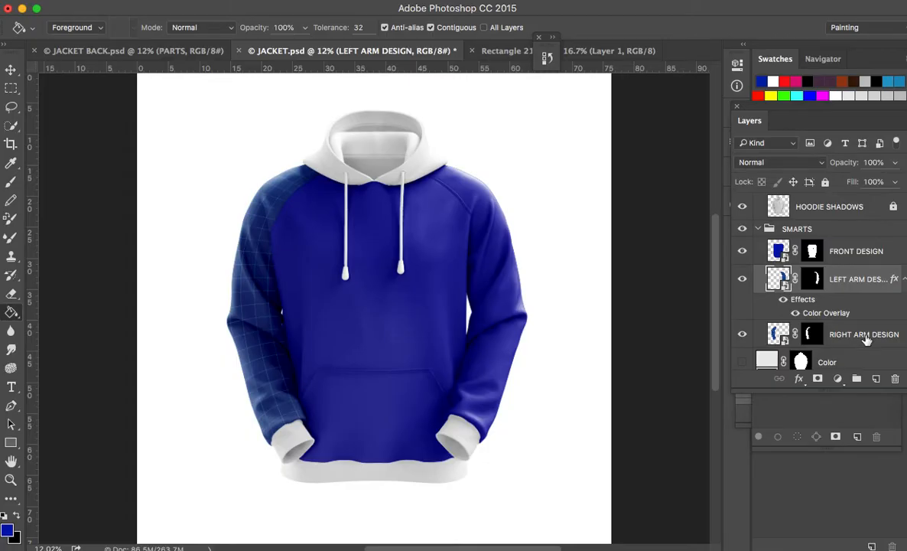
pyautogui.click(866, 340)
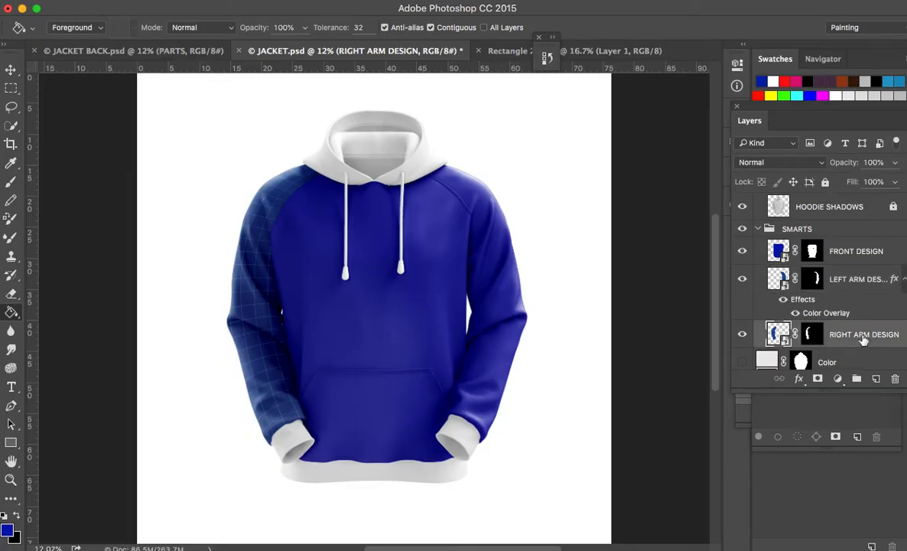
pyautogui.rightClick(857, 337)
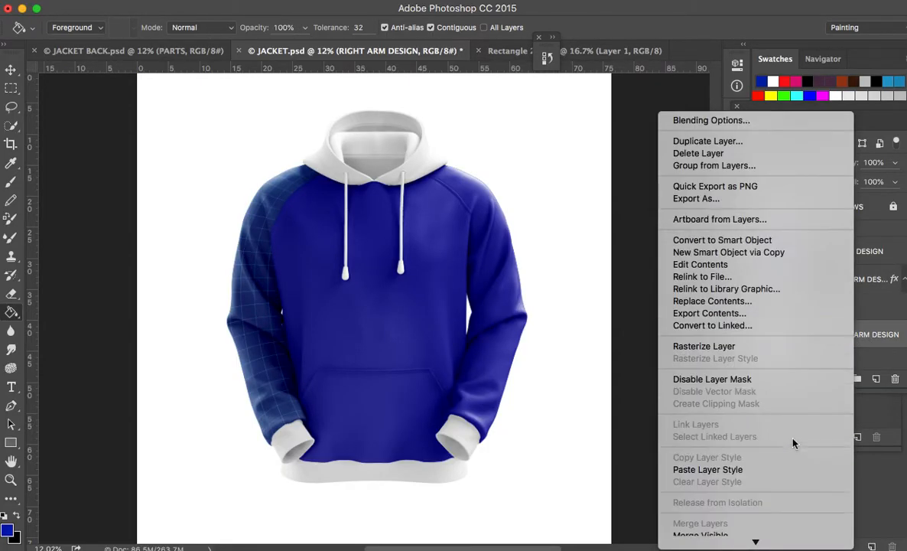
pyautogui.click(773, 469)
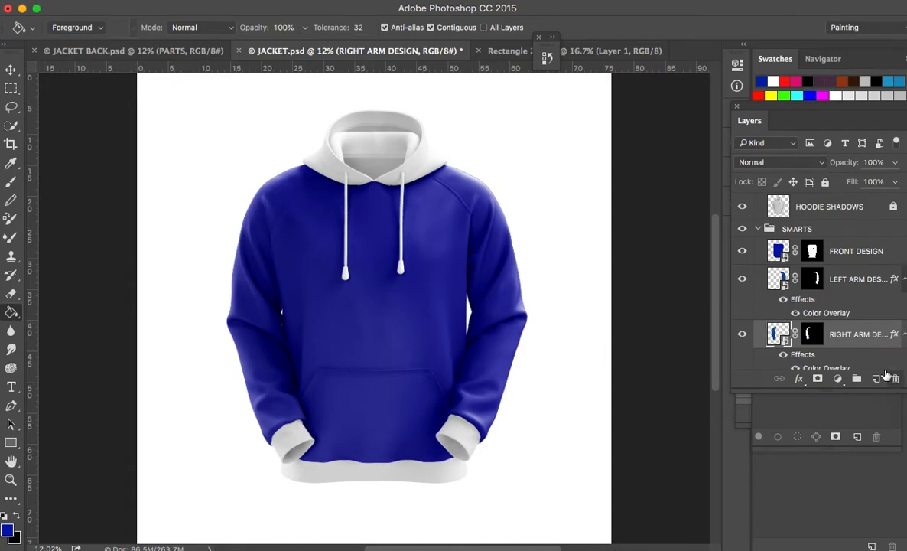
# Make the PARTS layer group visible on the hoodie
pyautogui.scroll(-3, 840, 350)
pyautogui.scroll(-1, 856, 312)
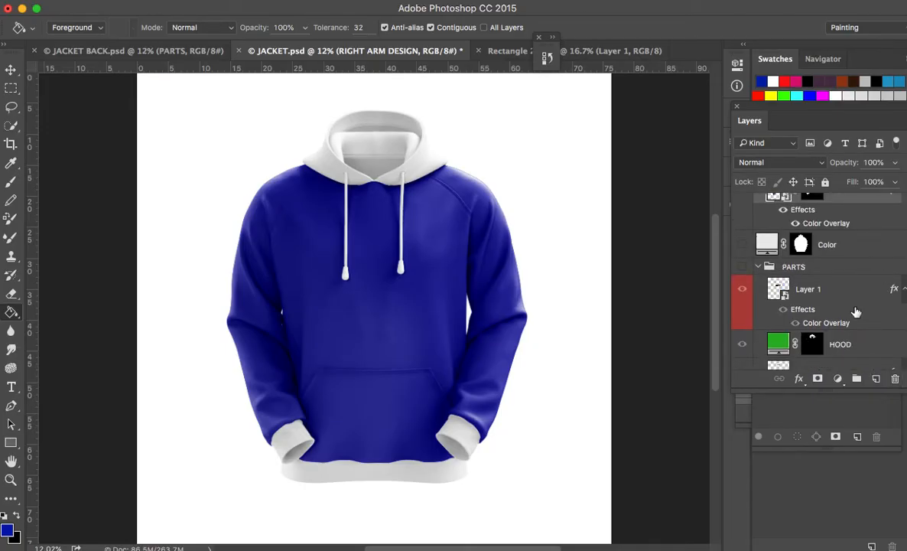
pyautogui.scroll(-2, 853, 313)
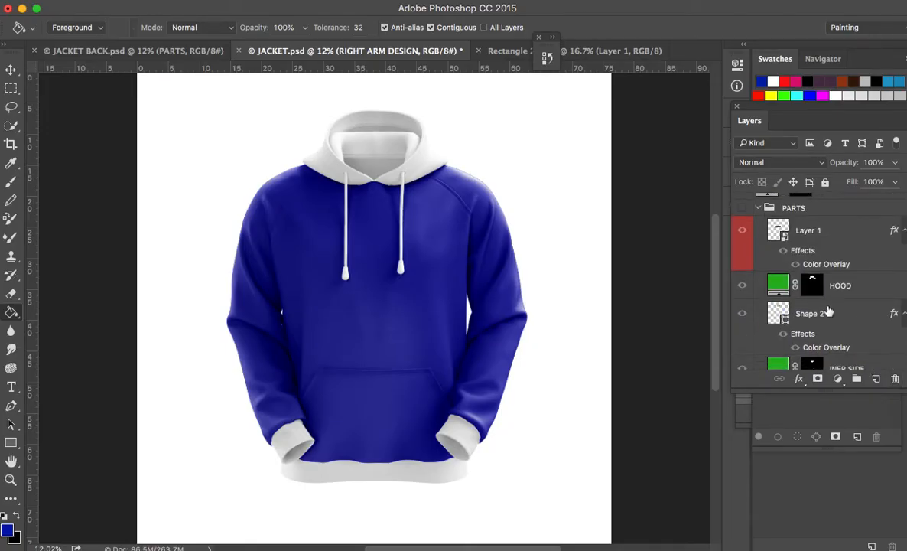
pyautogui.scroll(2, 784, 280)
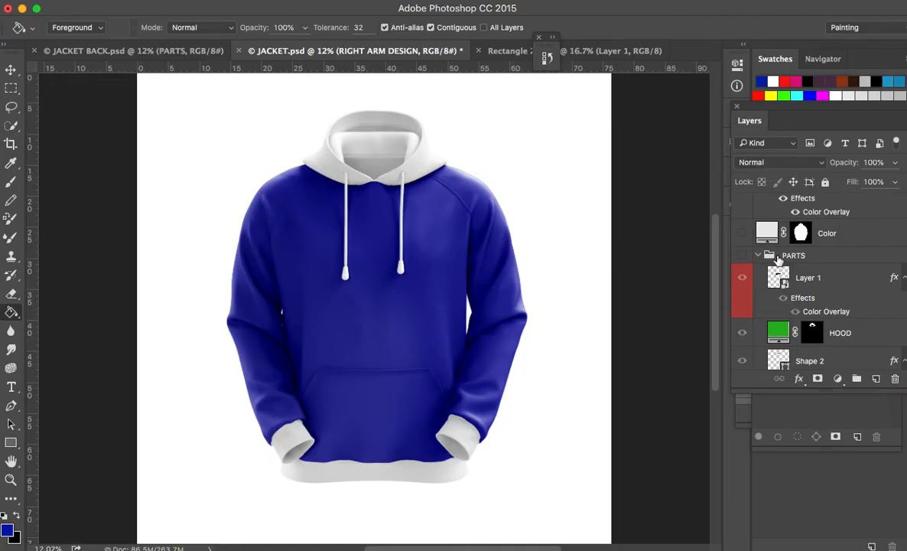
pyautogui.click(792, 256)
pyautogui.click(741, 256)
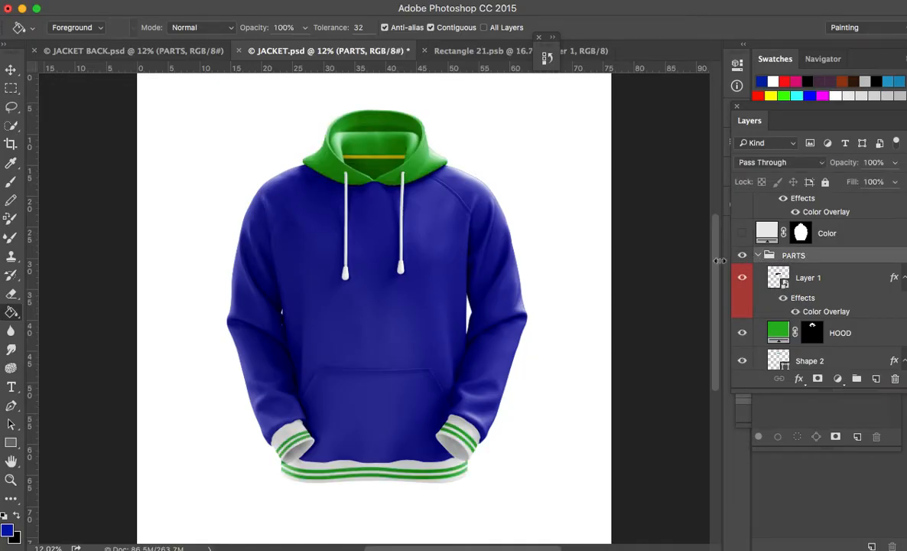
# Delete Layer 1 and the Shape 2 stripe layer inside the hood from the PARTS group
pyautogui.click(827, 286)
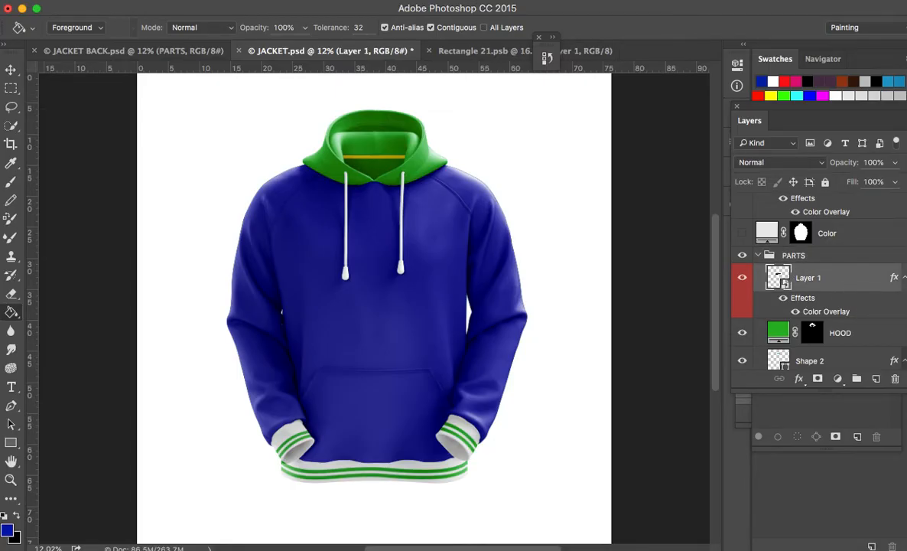
pyautogui.click(795, 313)
pyautogui.click(795, 312)
pyautogui.press('Delete')
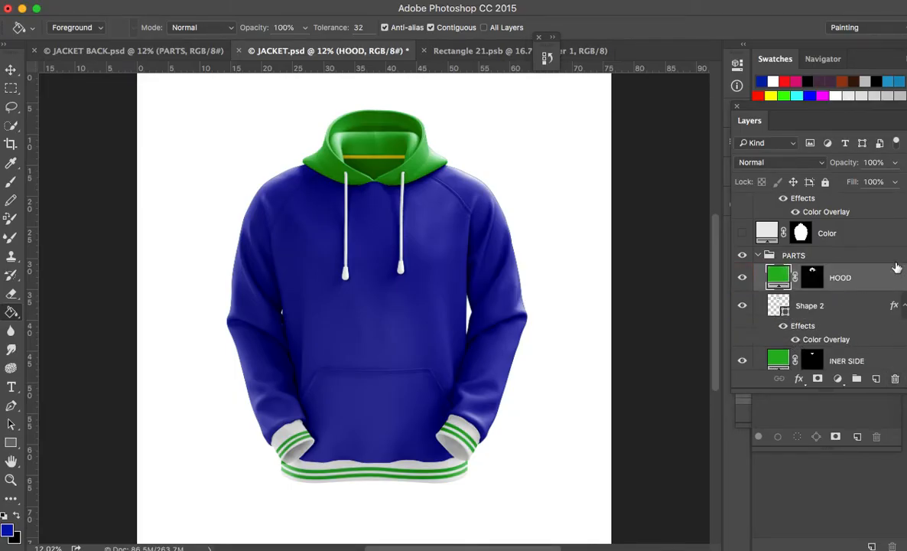
pyautogui.click(847, 321)
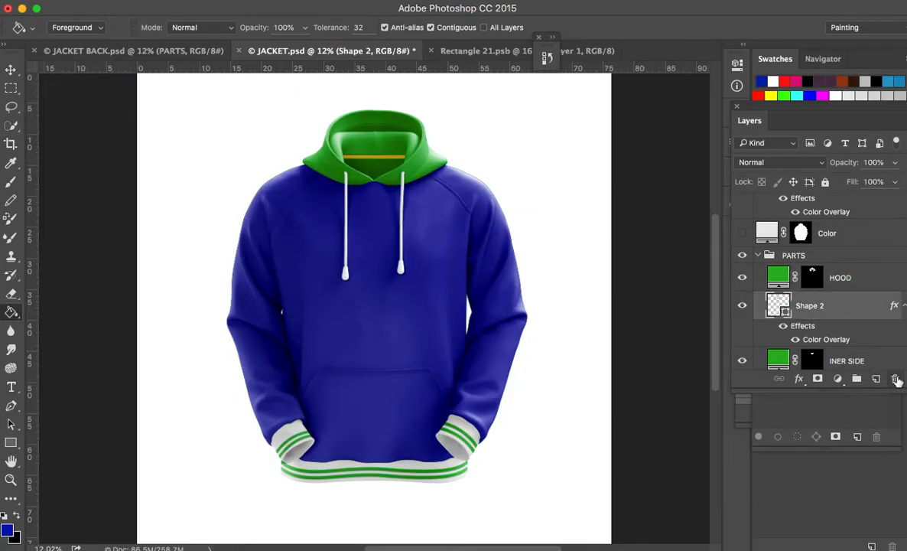
pyautogui.press('Delete')
# Delete the waistband stripe layers Shape 2 copy 2 and Shape 2 copy from the PARTS group
pyautogui.scroll(-3, 846, 321)
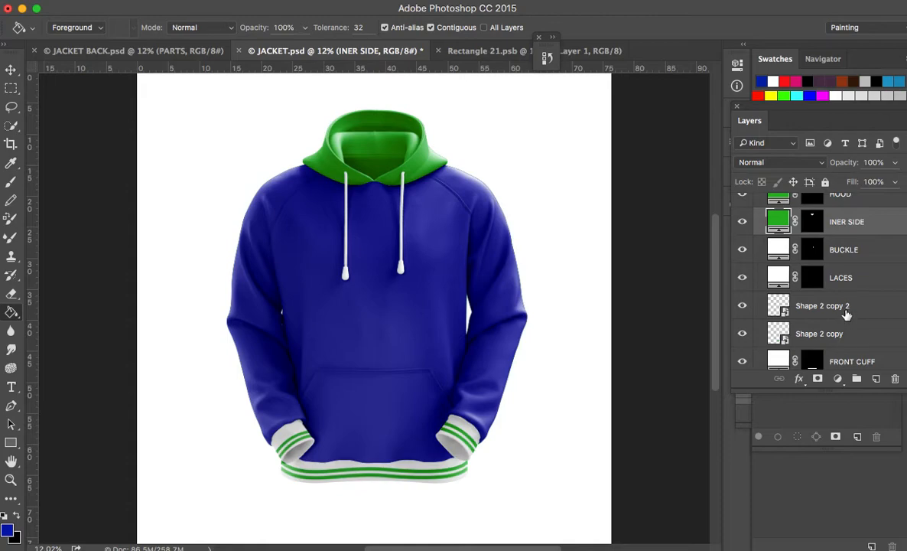
pyautogui.click(846, 314)
pyautogui.keyDown('shift'); pyautogui.click(835, 337); pyautogui.keyUp('shift')
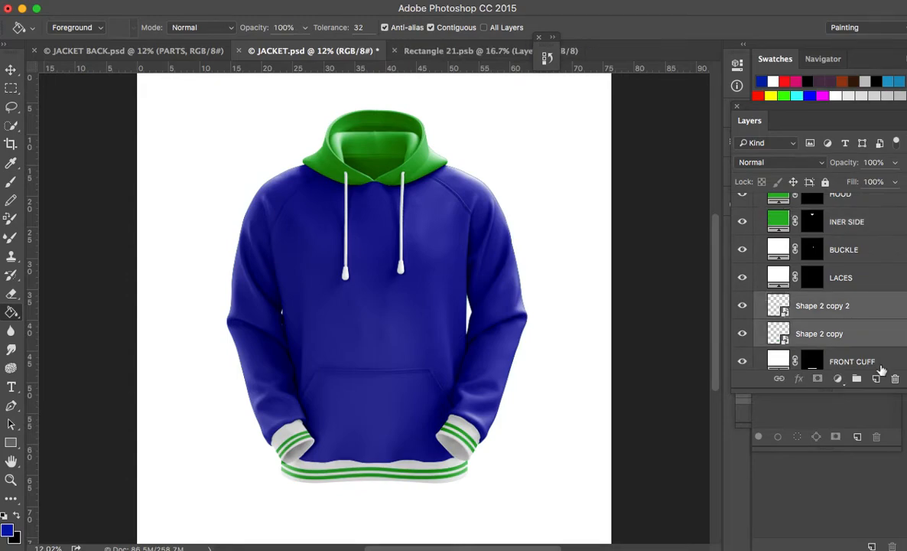
pyautogui.click(893, 378)
# Delete the sleeve cuff stripe layers Shape 1 copy and Shape 1 from the PARTS group
pyautogui.scroll(-1, 836, 319)
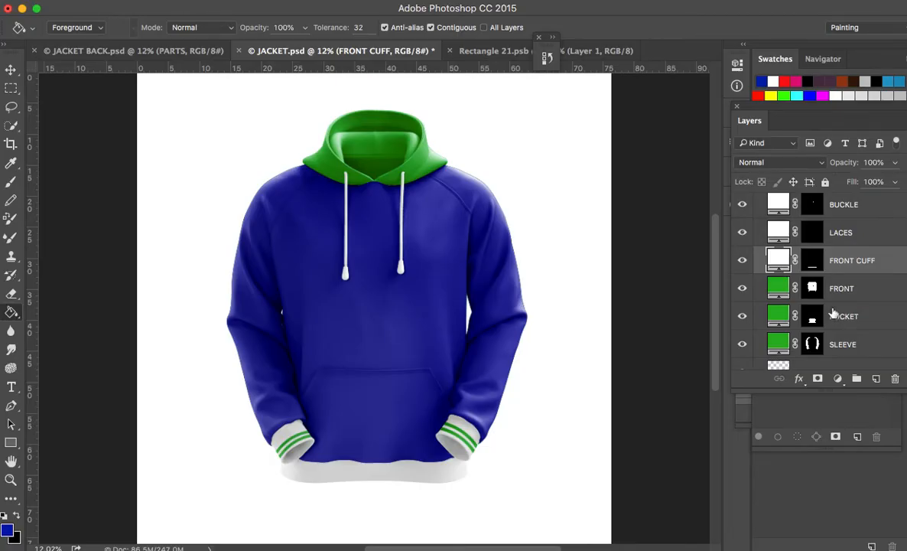
pyautogui.scroll(-4, 835, 320)
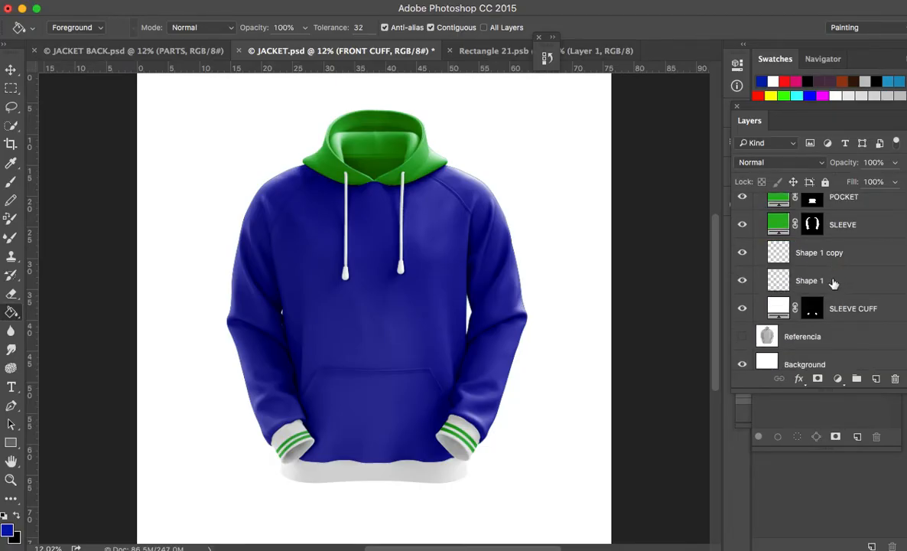
pyautogui.click(814, 252)
pyautogui.keyDown('shift'); pyautogui.click(783, 281); pyautogui.keyUp('shift')
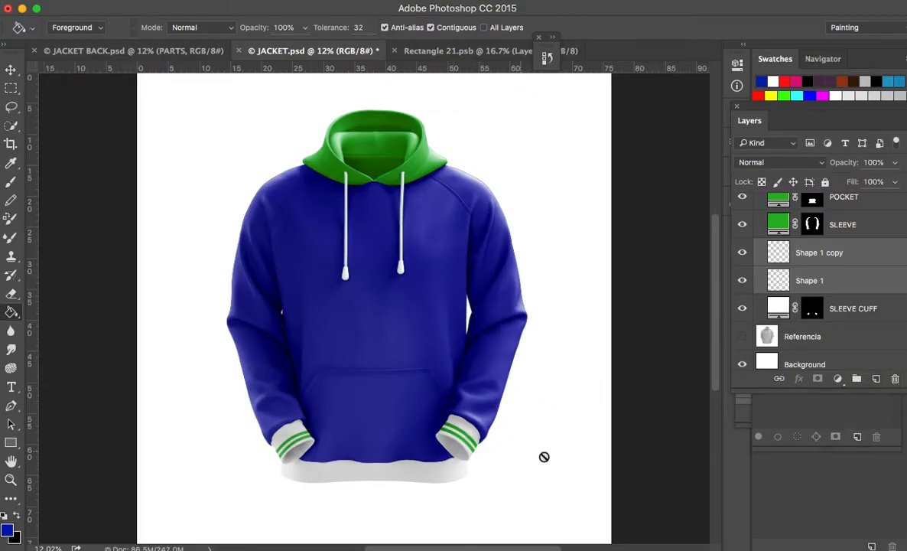
pyautogui.click(895, 380)
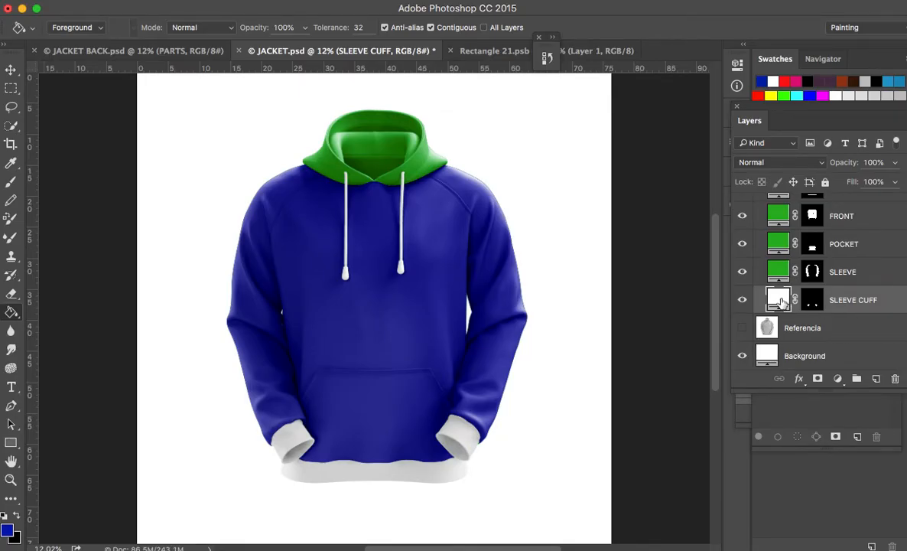
# Set the SLEEVE CUFF solid color layer to black 000000
pyautogui.rightClick(889, 298)
pyautogui.click(833, 280)
pyautogui.doubleClick(779, 300)
pyautogui.click(471, 374)
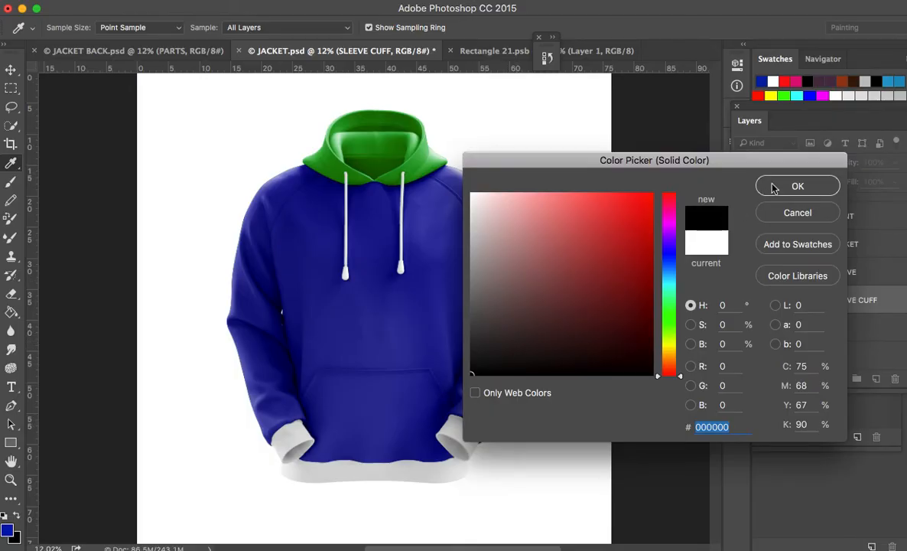
pyautogui.click(774, 188)
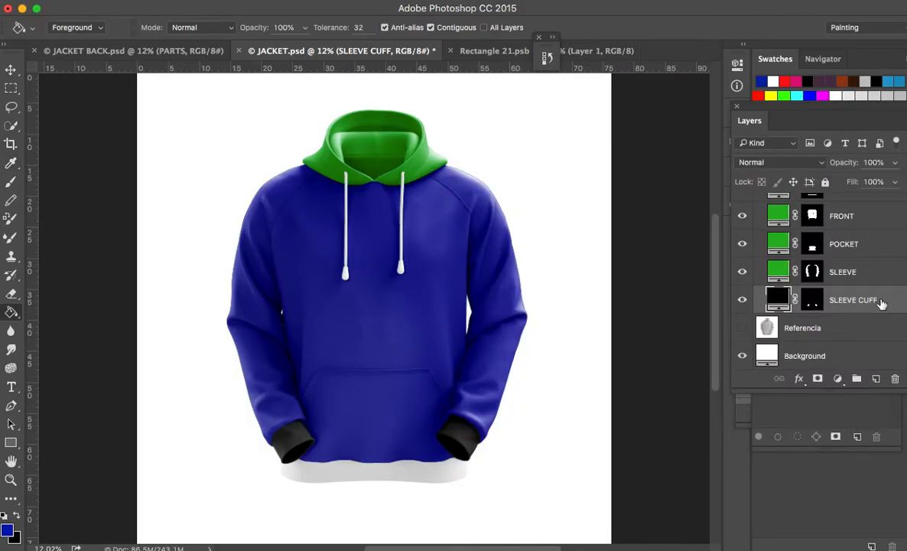
# Change the FRONT CUFF solid color layer to black
pyautogui.scroll(5, 854, 301)
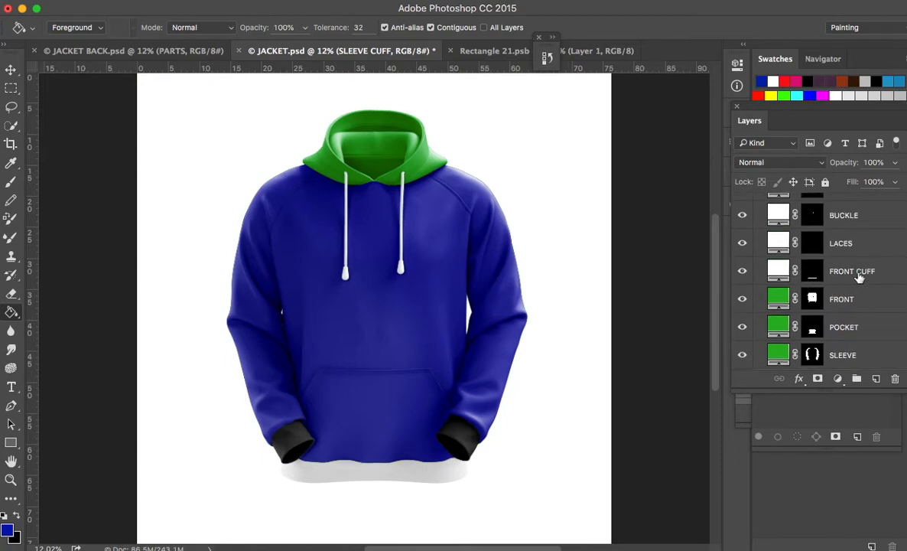
pyautogui.click(779, 272)
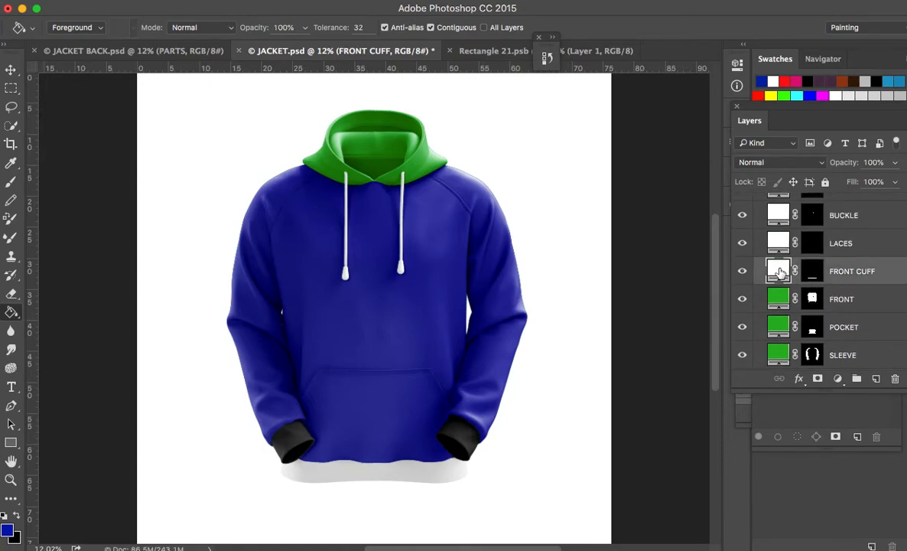
pyautogui.doubleClick(779, 272)
pyautogui.moveTo(475, 309); pyautogui.dragTo(431, 394)
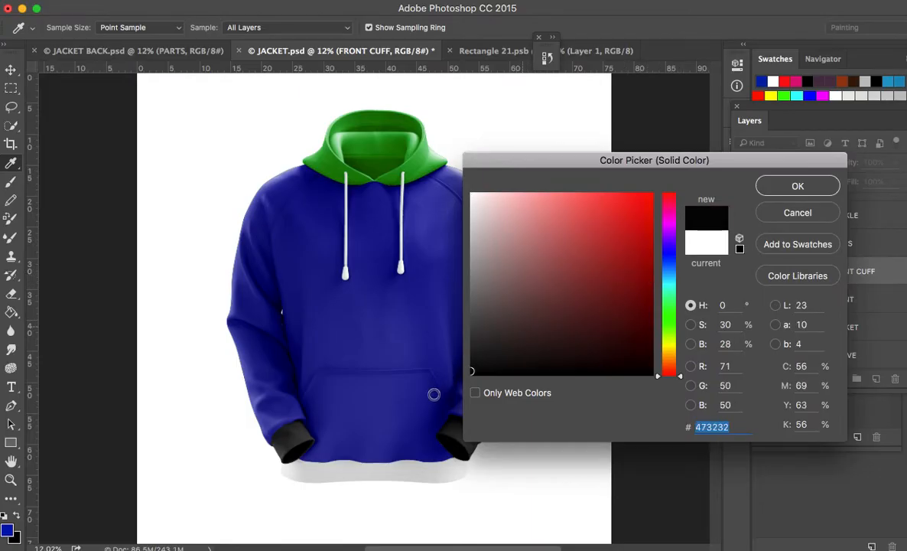
pyautogui.click(794, 186)
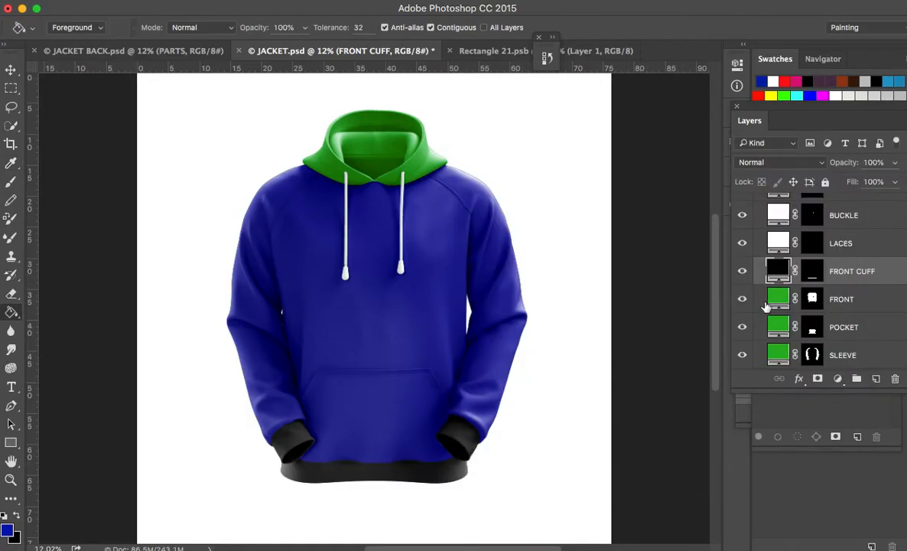
# Change the HOOD solid color layer to black 000000
pyautogui.scroll(3, 787, 298)
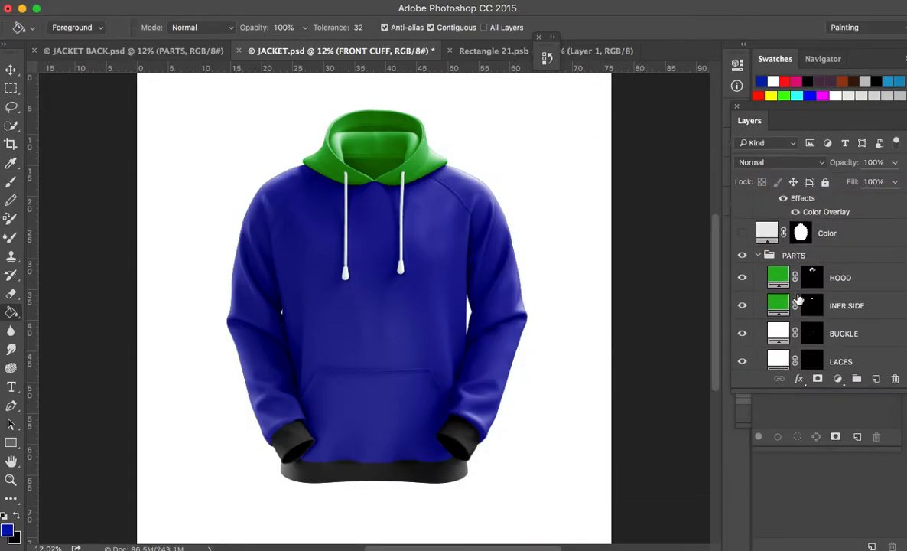
pyautogui.click(777, 277)
pyautogui.doubleClick(778, 277)
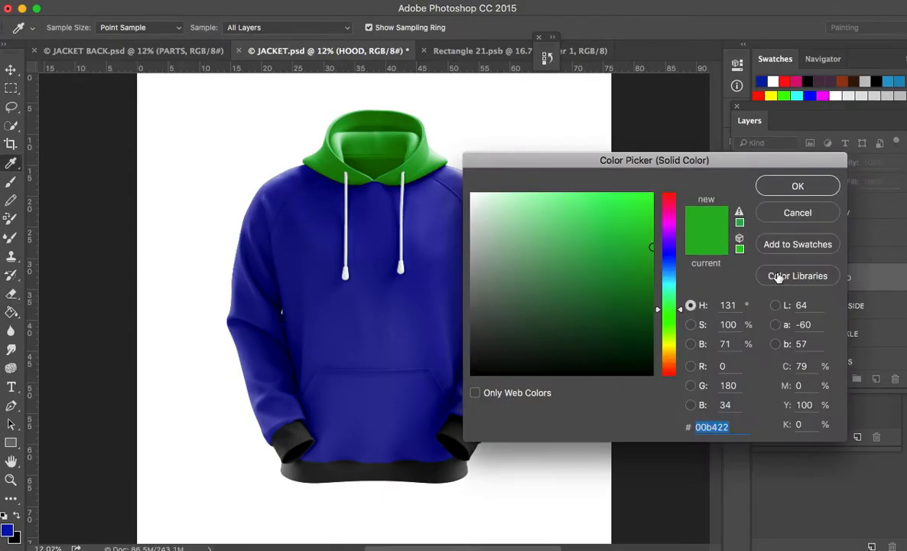
pyautogui.click(415, 460)
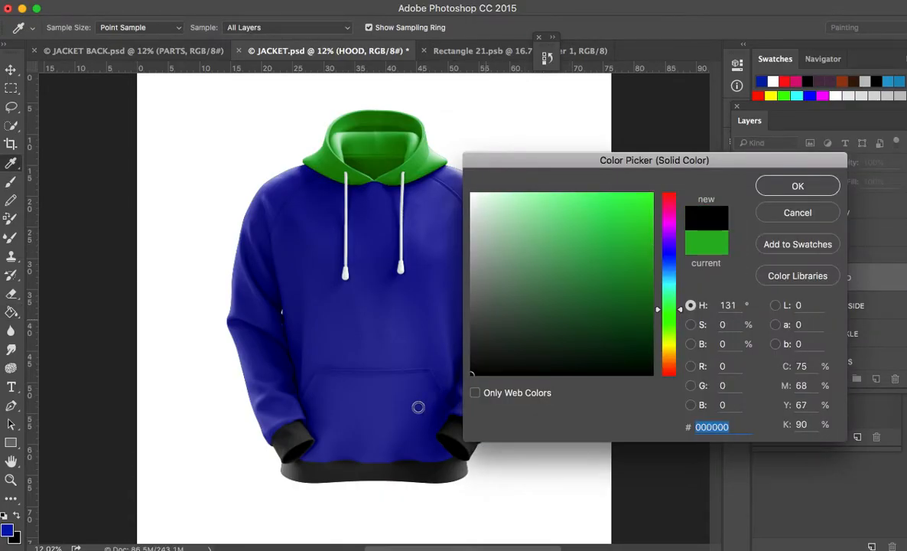
pyautogui.click(787, 186)
# Recolor the INER SIDE solid color layer of the hood to black 000000
pyautogui.doubleClick(778, 305)
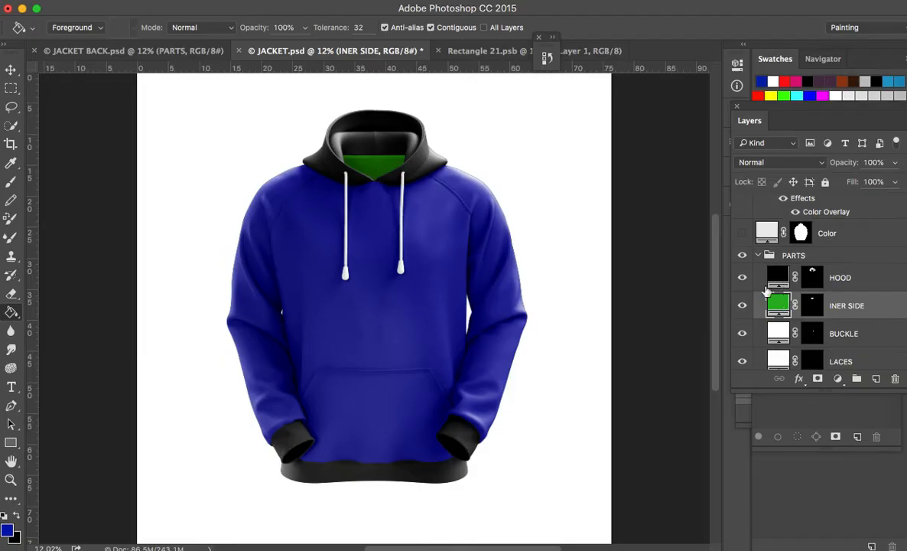
pyautogui.moveTo(548, 363); pyautogui.dragTo(436, 408)
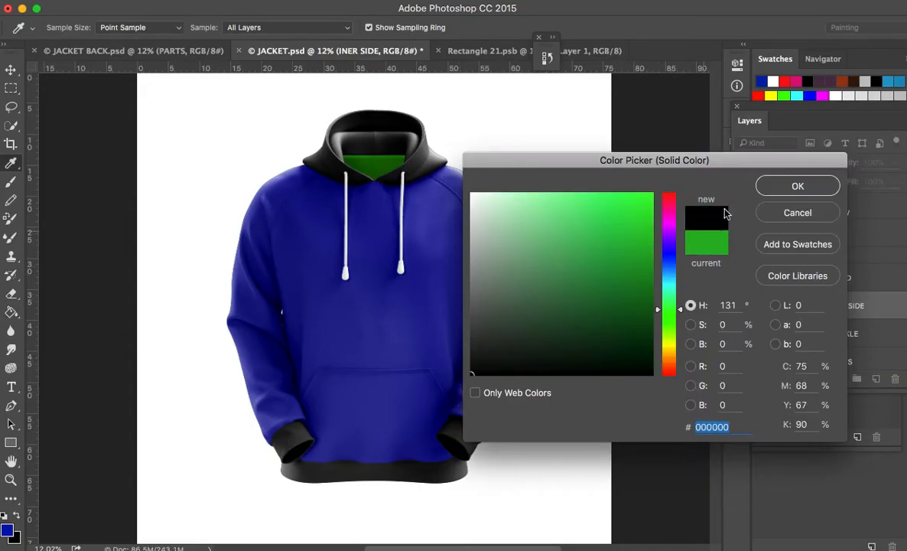
pyautogui.press('Return')
# Hide the BUCKLE, LACES, FRONT, POCKET and SLEEVE color layers in the PARTS group
pyautogui.scroll(-2, 815, 279)
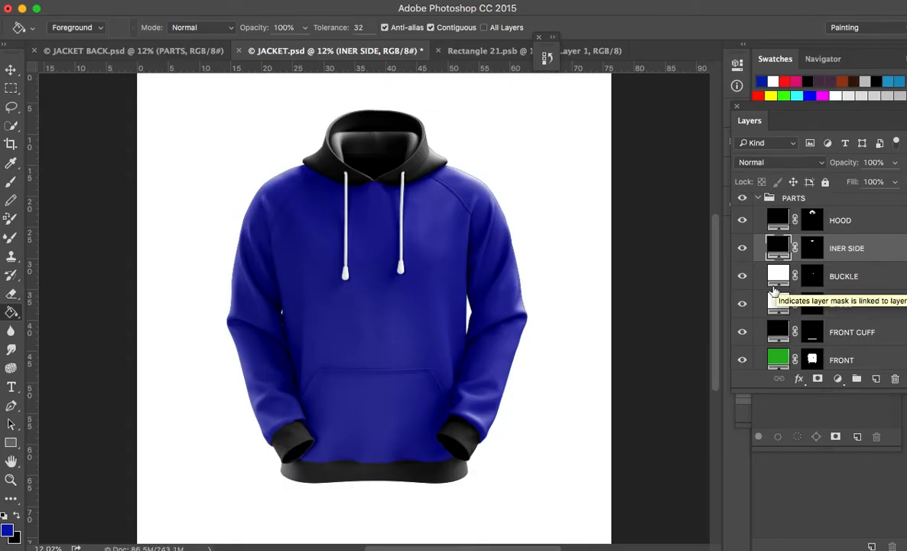
pyautogui.click(742, 276)
pyautogui.scroll(-4, 803, 317)
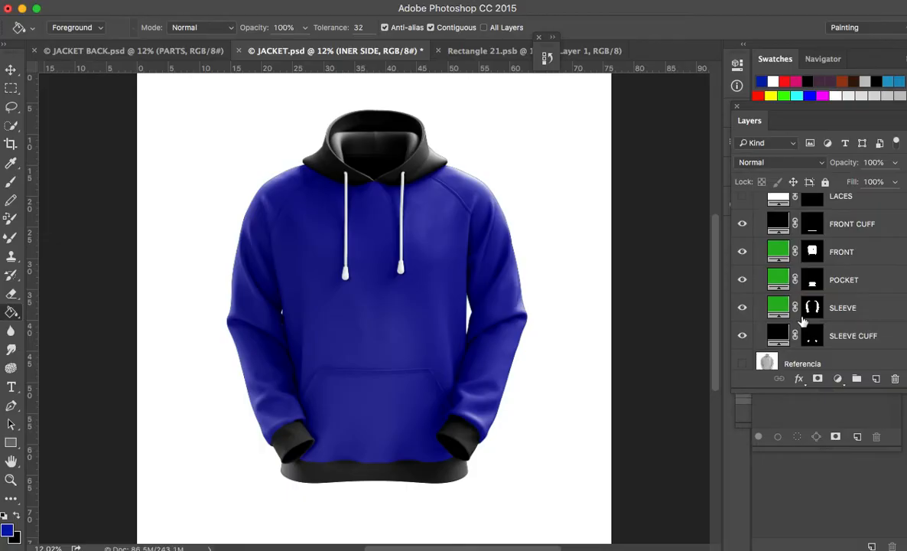
pyautogui.click(742, 251)
pyautogui.click(741, 279)
pyautogui.click(741, 307)
pyautogui.scroll(-1, 823, 329)
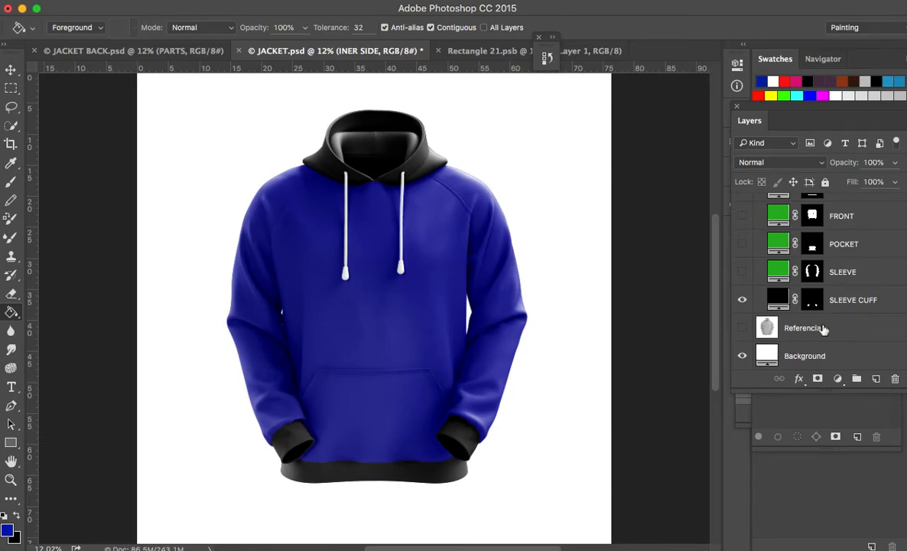
# Select the FRONT DESIGN layer in the SMARTS group and set the Rectangle tool's fill to white
pyautogui.scroll(6, 824, 329)
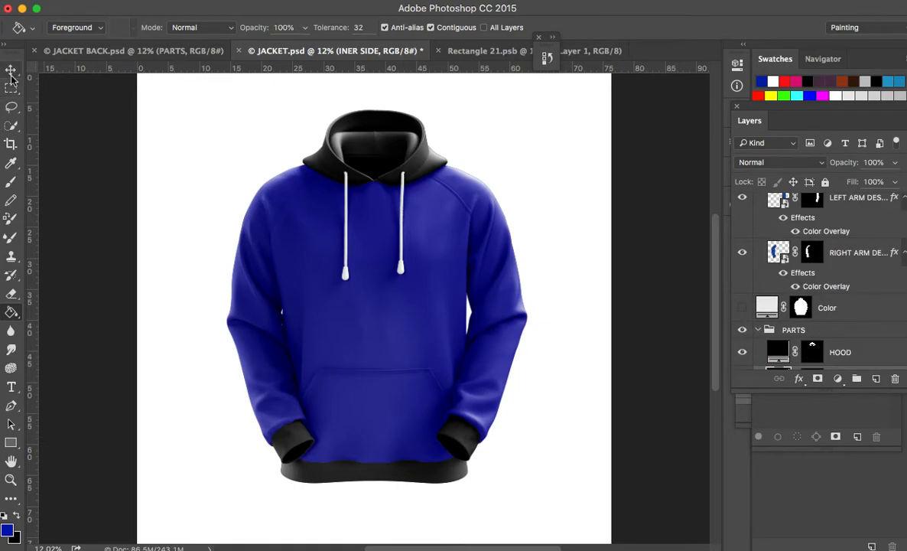
pyautogui.click(11, 442)
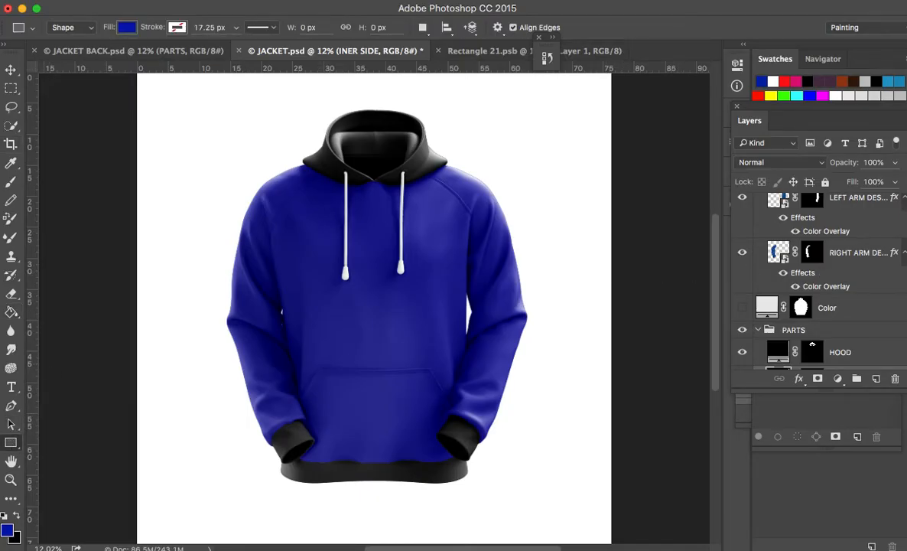
pyautogui.scroll(5, 878, 281)
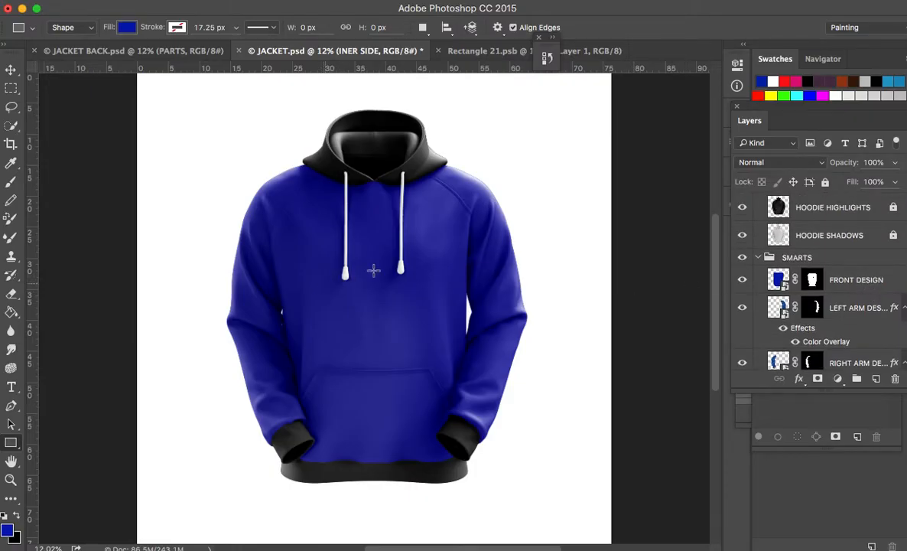
pyautogui.click(855, 285)
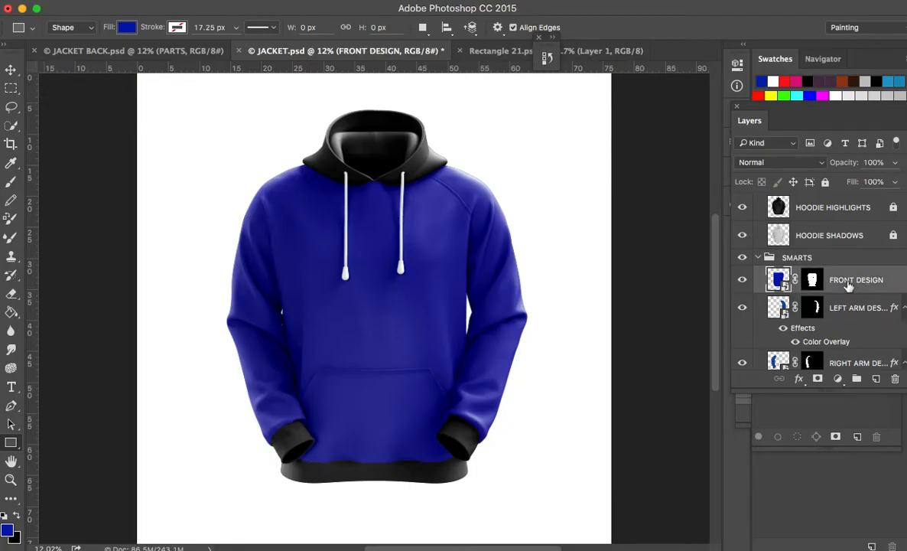
pyautogui.moveTo(848, 285); pyautogui.dragTo(841, 252)
pyautogui.click(125, 28)
pyautogui.click(66, 102)
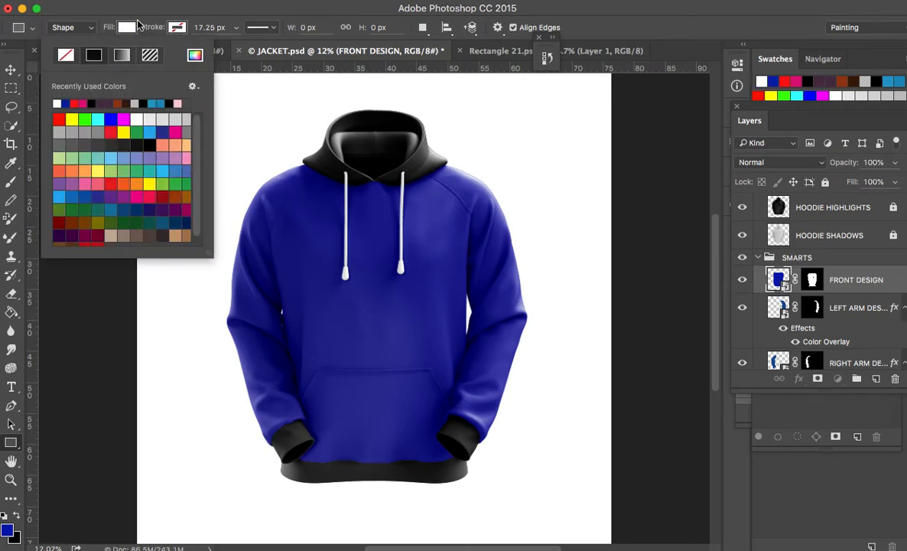
pyautogui.click(143, 14)
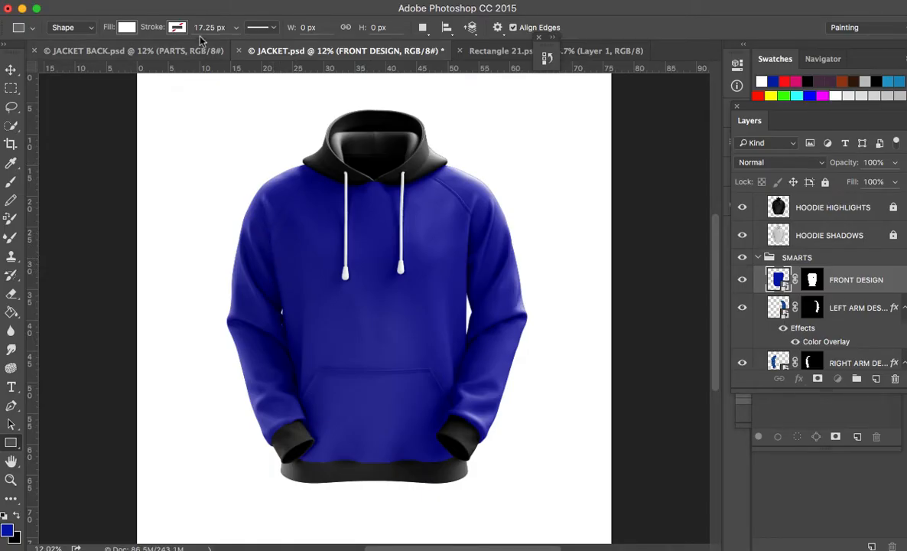
# Draw a white rectangle about 1133 × 490 px with a 30 px black stroke across the left half of the hoodie's chest
pyautogui.click(178, 28)
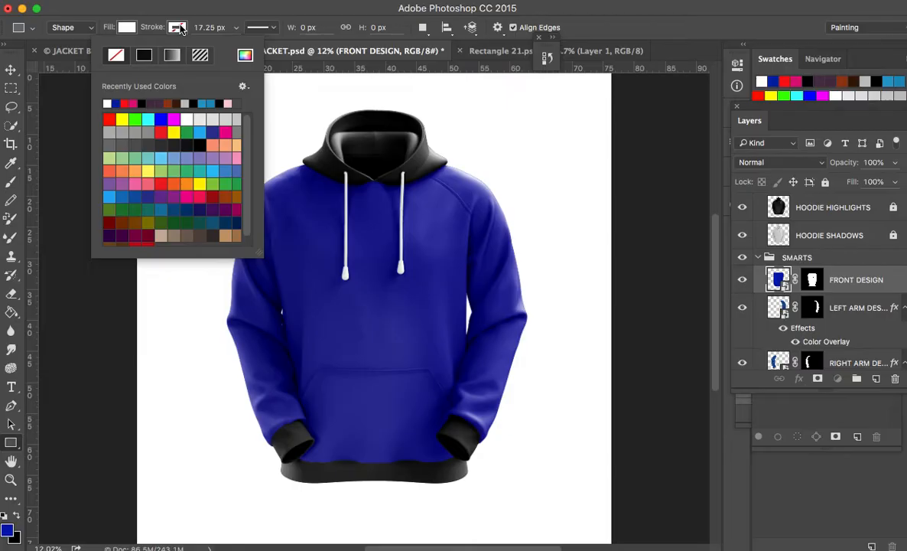
pyautogui.click(144, 57)
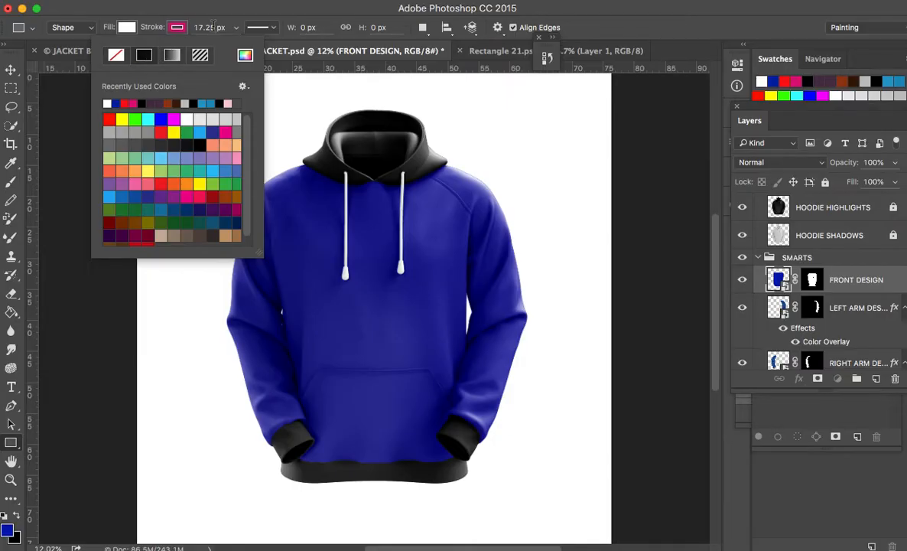
pyautogui.click(214, 25)
pyautogui.click(177, 28)
pyautogui.click(140, 102)
pyautogui.click(219, 29)
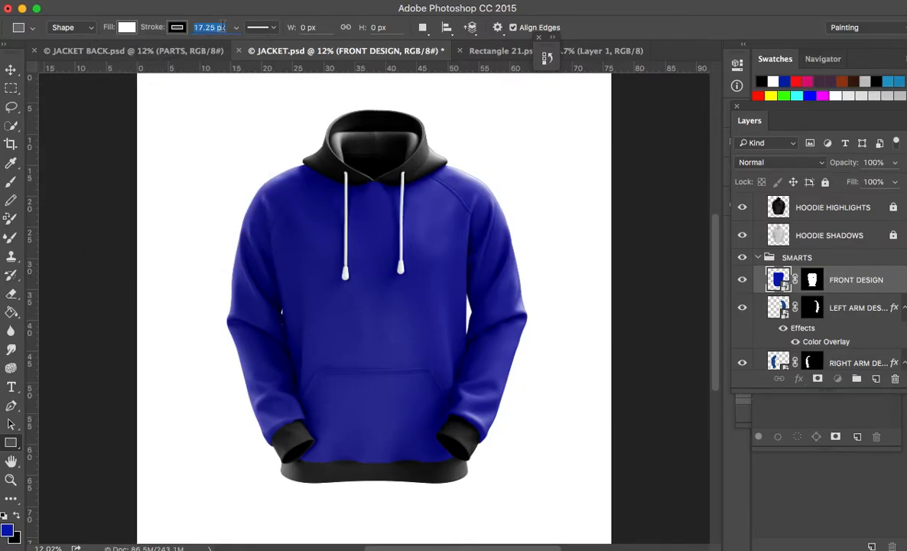
pyautogui.write('30')
pyautogui.moveTo(275, 246); pyautogui.dragTo(372, 287)
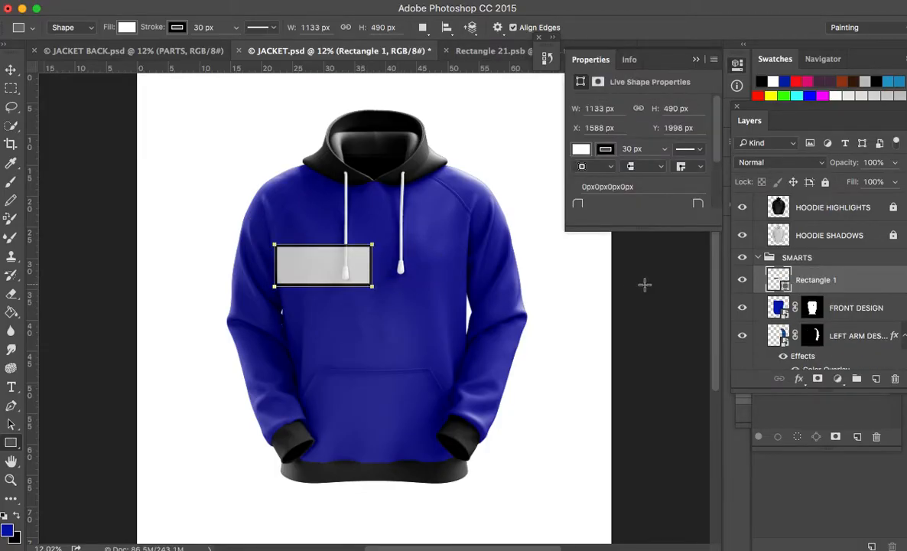
# Duplicate the chest rectangle and place the copy directly beside it across the right half of the chest
pyautogui.click(11, 69)
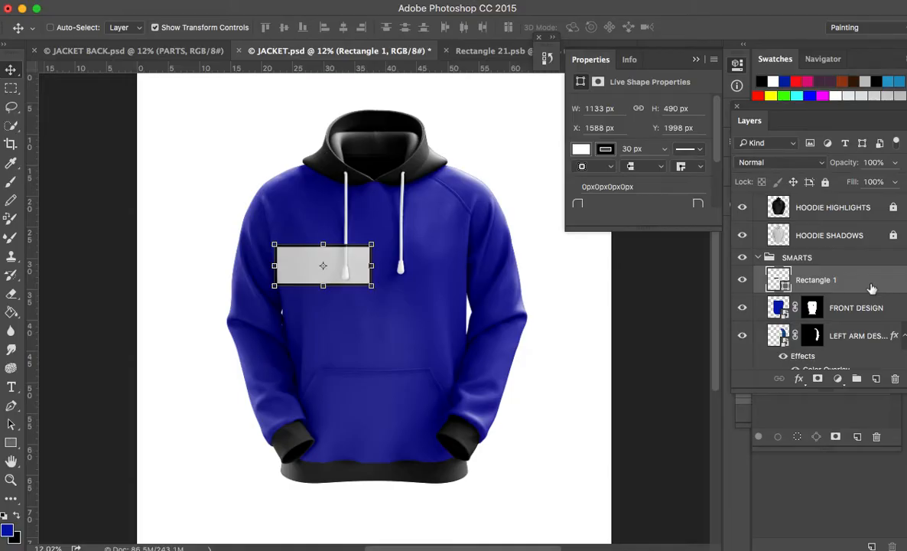
pyautogui.press('super+j')
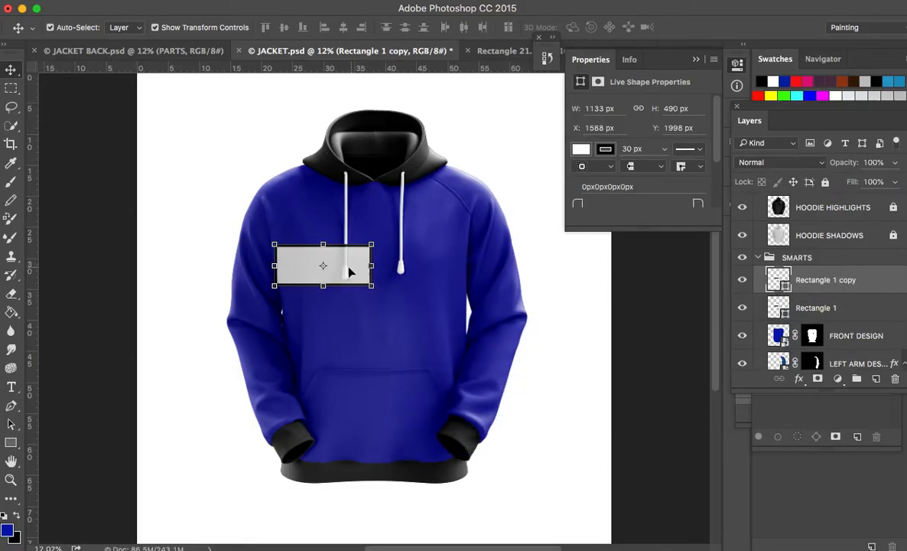
pyautogui.moveTo(305, 269); pyautogui.dragTo(361, 272)
pyautogui.moveTo(400, 274)
pyautogui.mouseDown()
pyautogui.moveTo(413, 274)
pyautogui.moveTo(395, 280)
pyautogui.mouseUp()
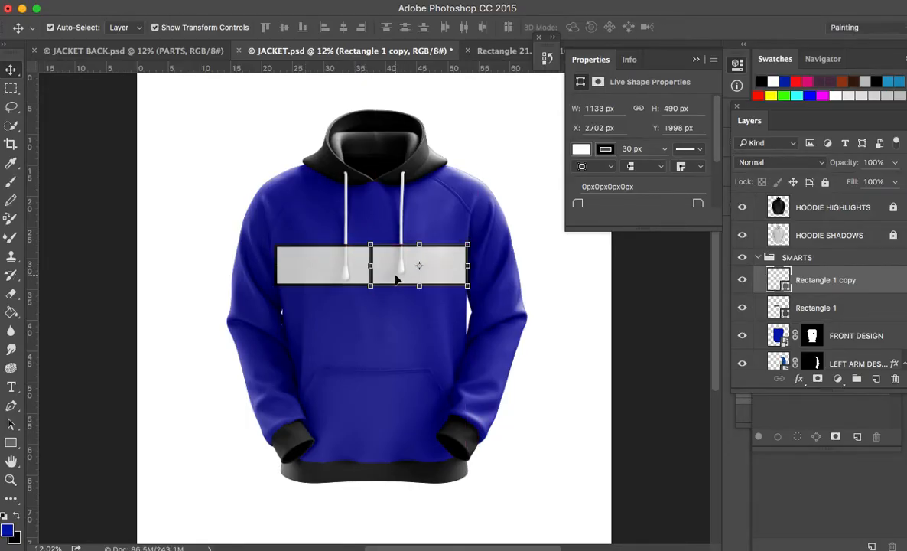
# Stretch both chest rectangles together to a combined width of about 2341 px
pyautogui.keyDown('shift'); pyautogui.click(817, 308); pyautogui.keyUp('shift')
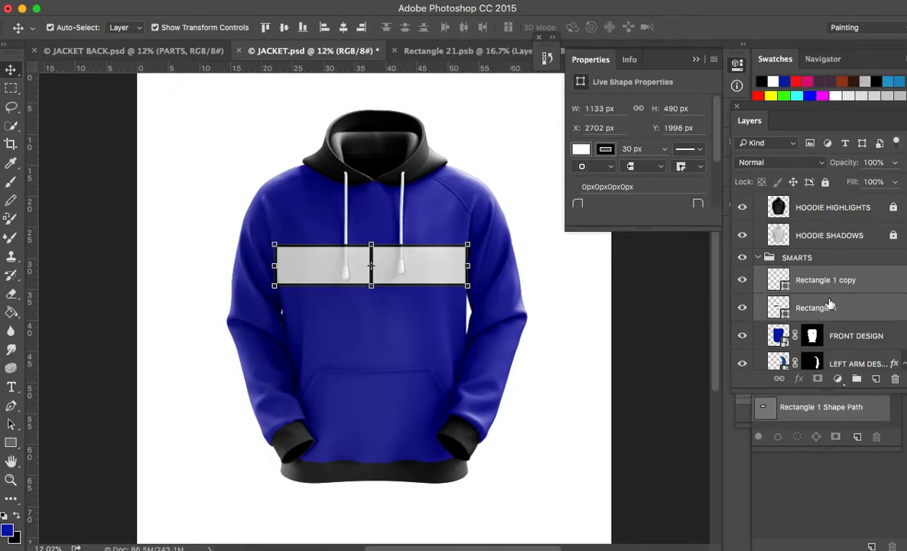
pyautogui.click(469, 265)
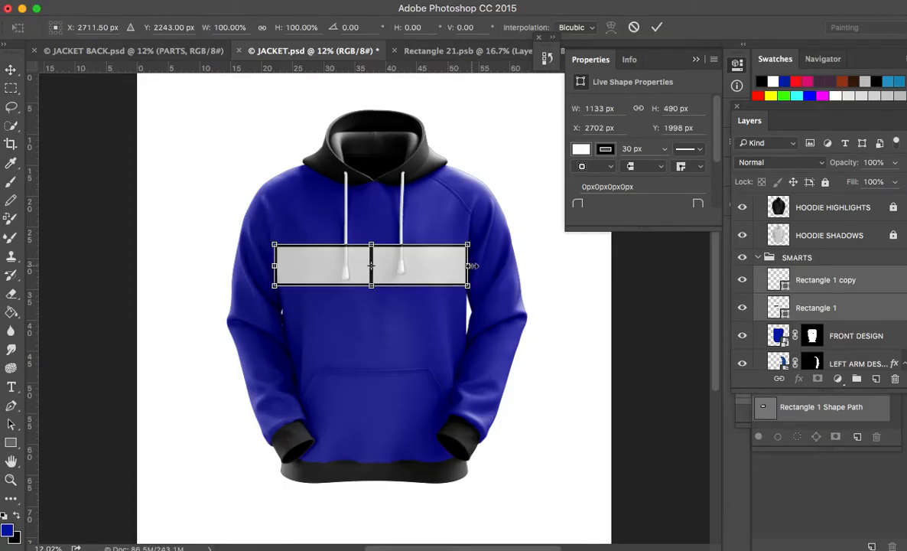
pyautogui.moveTo(471, 265); pyautogui.dragTo(472, 266)
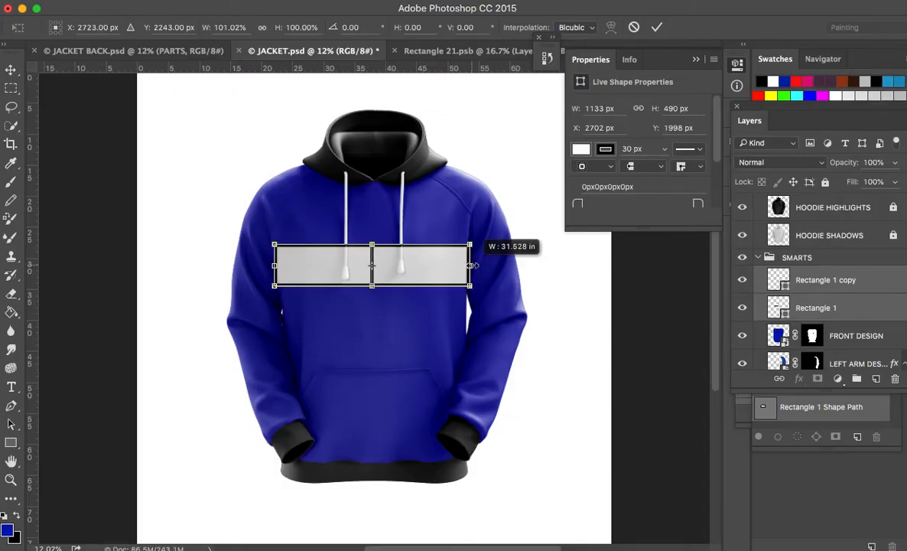
pyautogui.moveTo(474, 265); pyautogui.dragTo(476, 266)
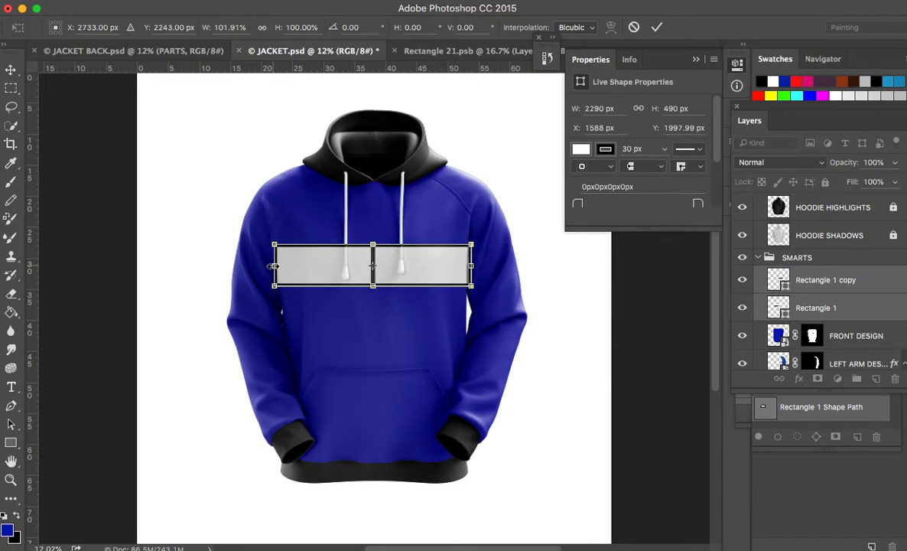
pyautogui.moveTo(273, 266); pyautogui.dragTo(270, 265)
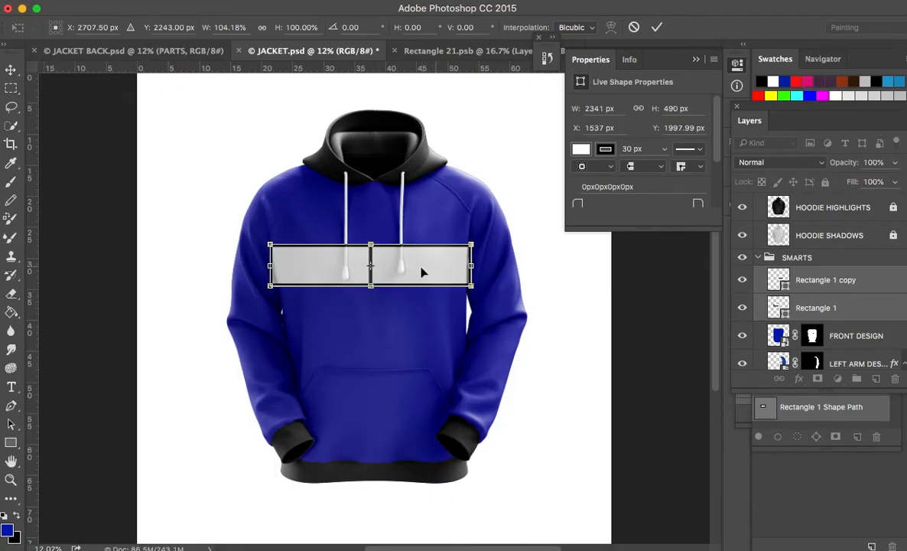
# Nudge the two stretched rectangles right to an X position of about 1579 px and apply the transform
pyautogui.press('Right')
pyautogui.press('Right')
pyautogui.press('Right')
pyautogui.press('Right')
pyautogui.press('Right')
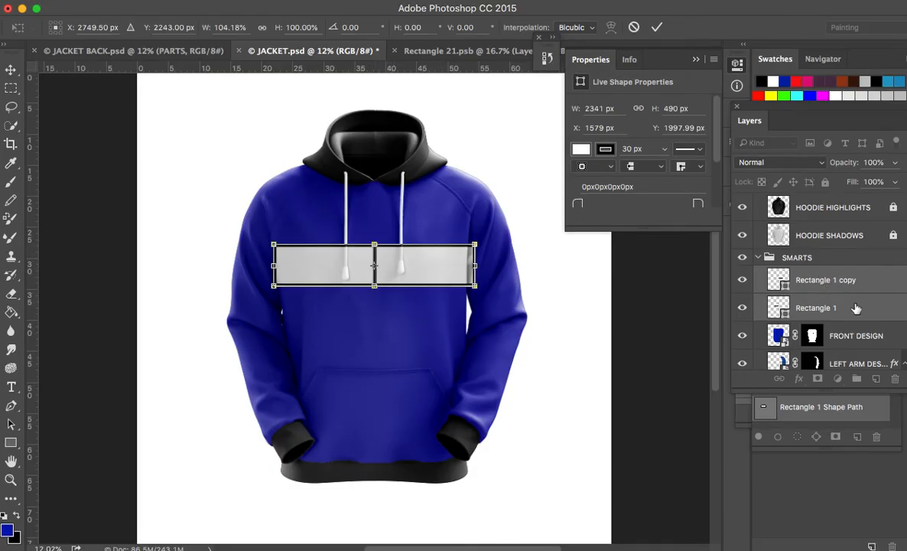
pyautogui.click(9, 72)
pyautogui.click(580, 199)
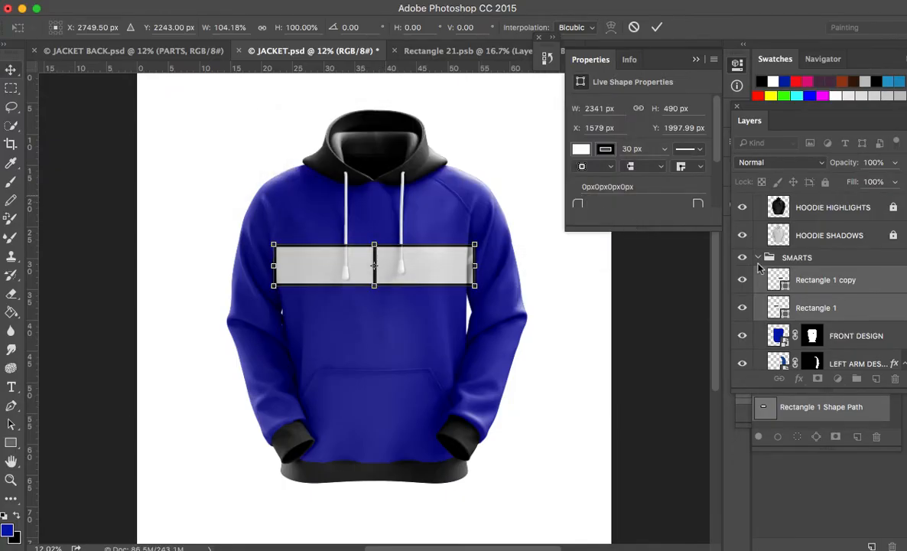
# Change the fill of the Rectangle 1 copy shape to red
pyautogui.click(780, 310)
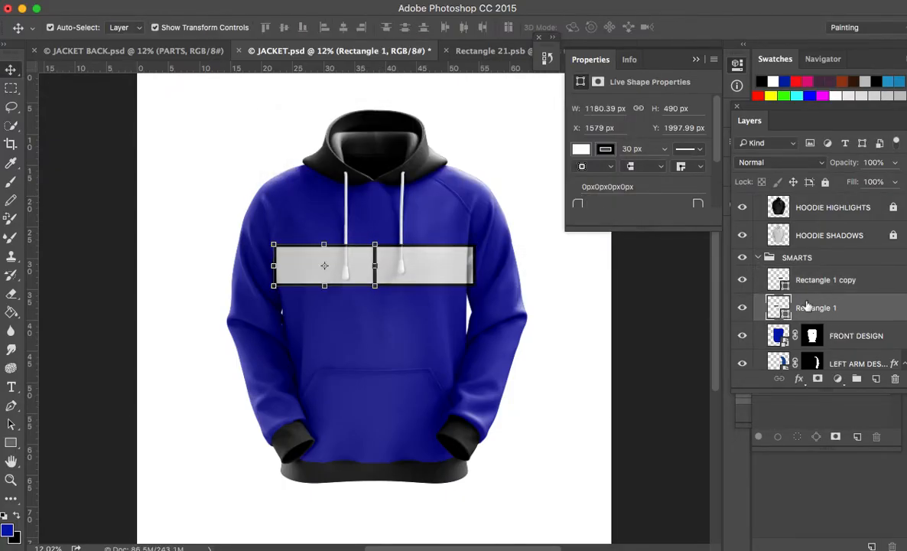
pyautogui.click(792, 281)
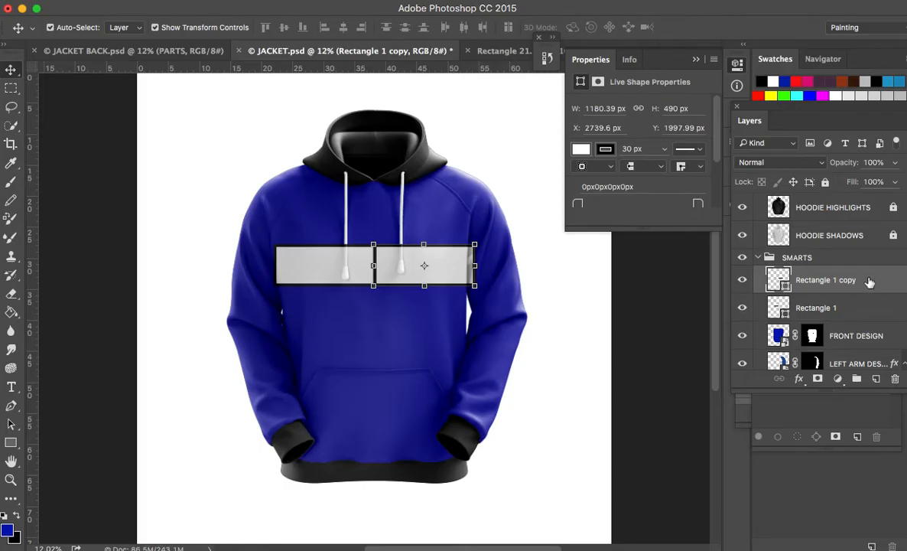
pyautogui.press('p')
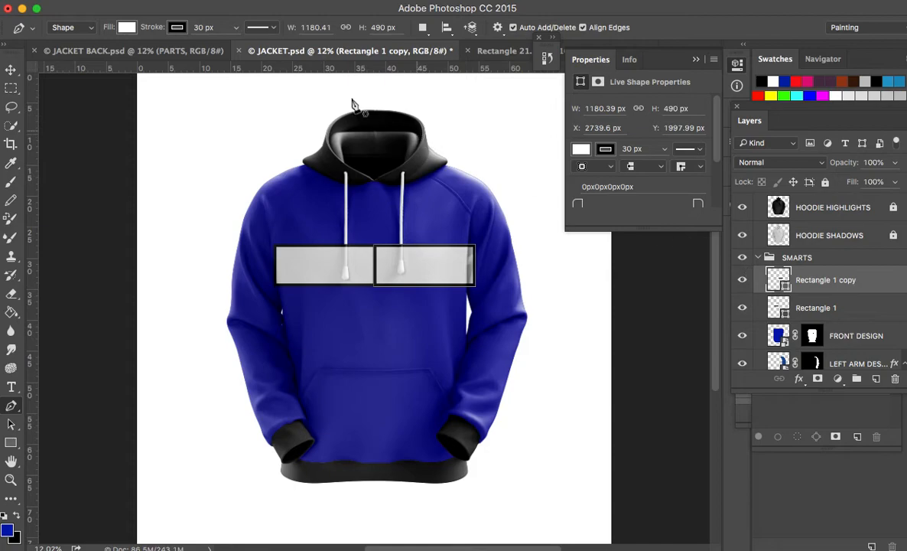
pyautogui.click(121, 28)
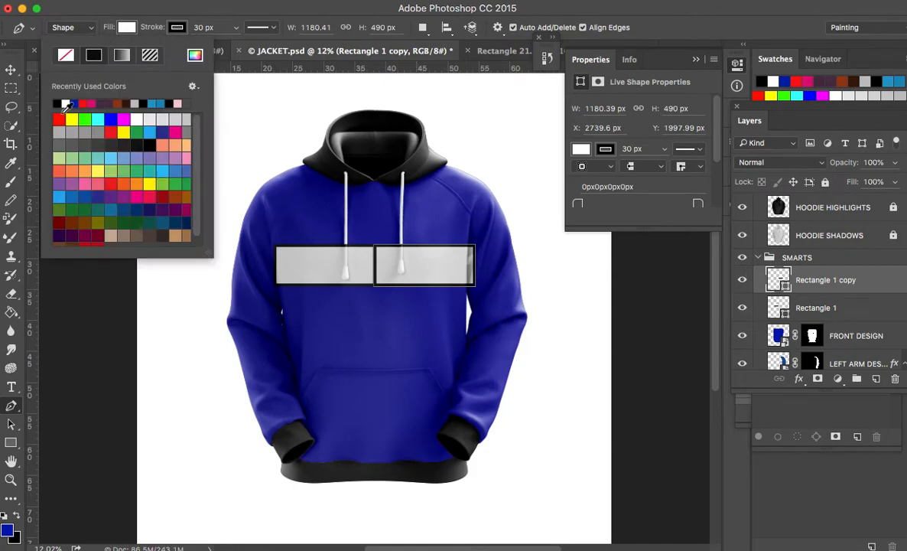
pyautogui.click(59, 120)
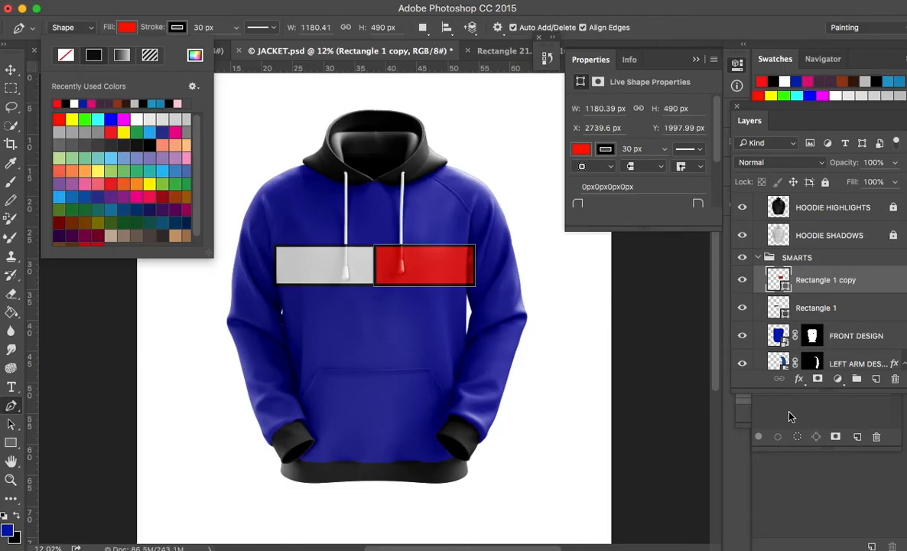
# Convert the Rectangle 1 and Rectangle 1 copy layers together into one smart object
pyautogui.click(860, 310)
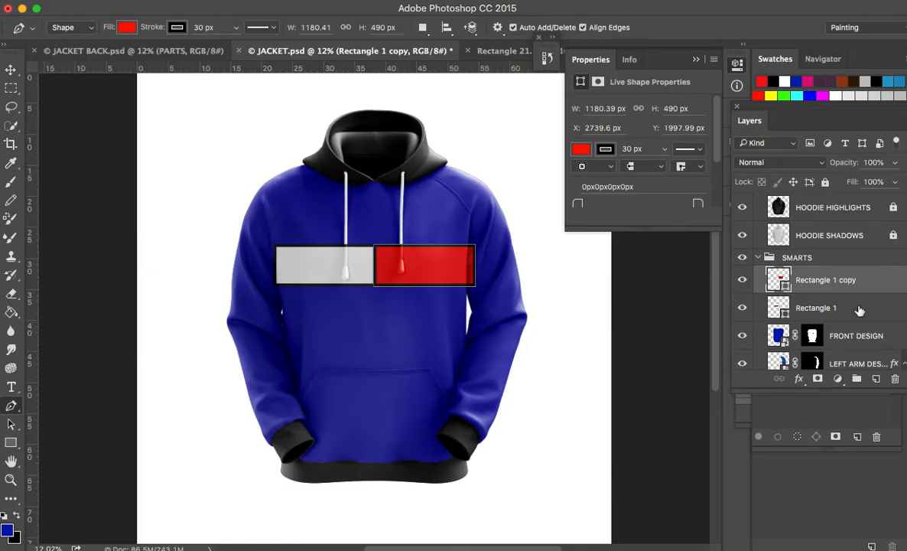
pyautogui.keyDown('shift'); pyautogui.click(859, 307); pyautogui.keyUp('shift')
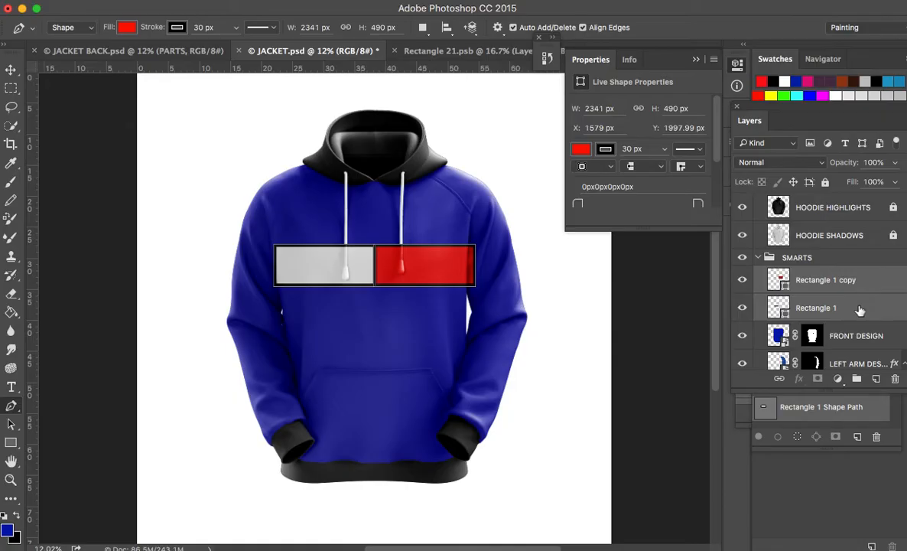
pyautogui.rightClick(860, 310)
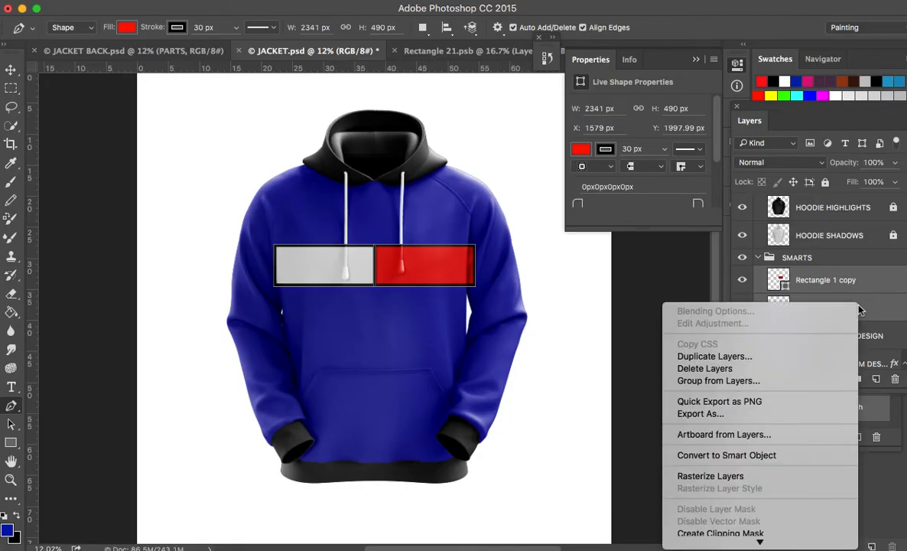
pyautogui.click(783, 455)
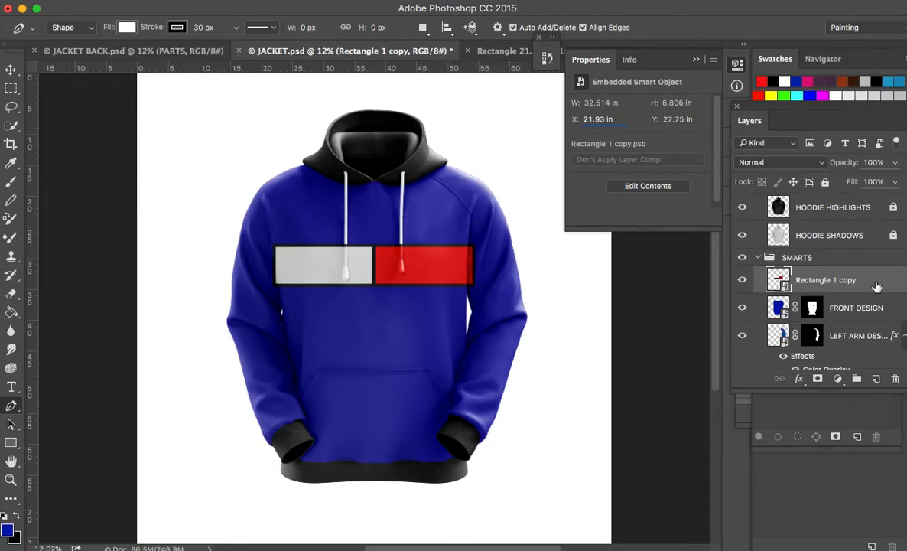
# Nudge the white and red stripe smart object slightly left to an X position of 21.84 in
pyautogui.press('z')
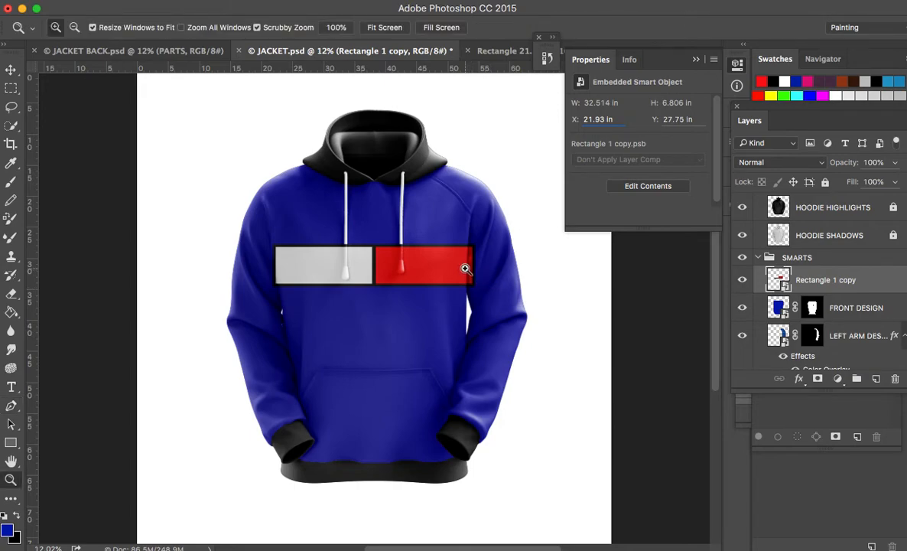
pyautogui.click(467, 257)
pyautogui.click(452, 268)
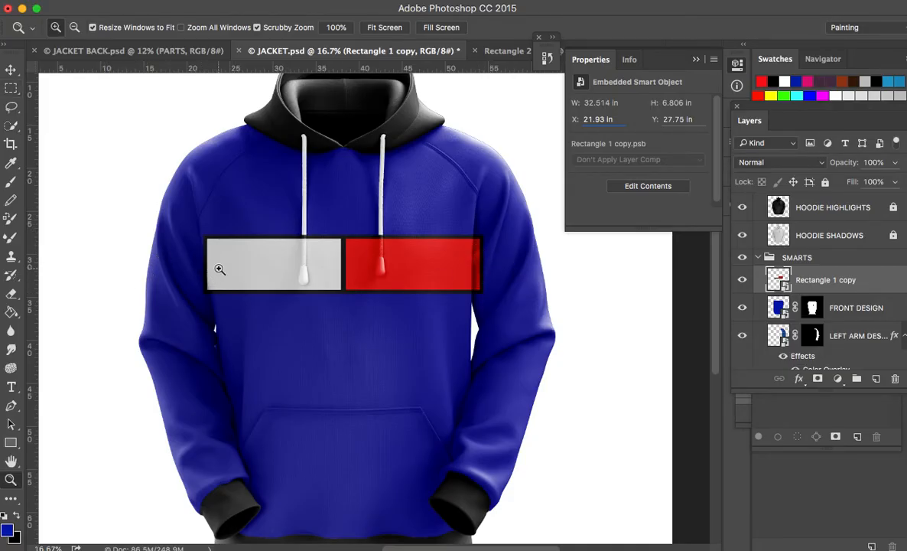
pyautogui.press('v')
pyautogui.press('Left')
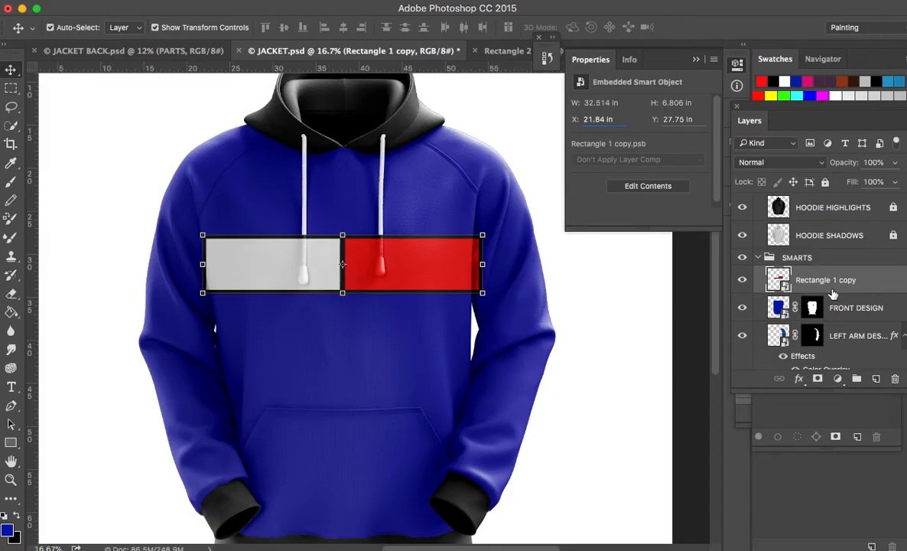
# Clip the Rectangle 1 copy smart object to the FRONT DESIGN layer and inspect the stripe's left edge up close
pyautogui.keyDown('alt'); pyautogui.click(779, 292); pyautogui.keyUp('alt')
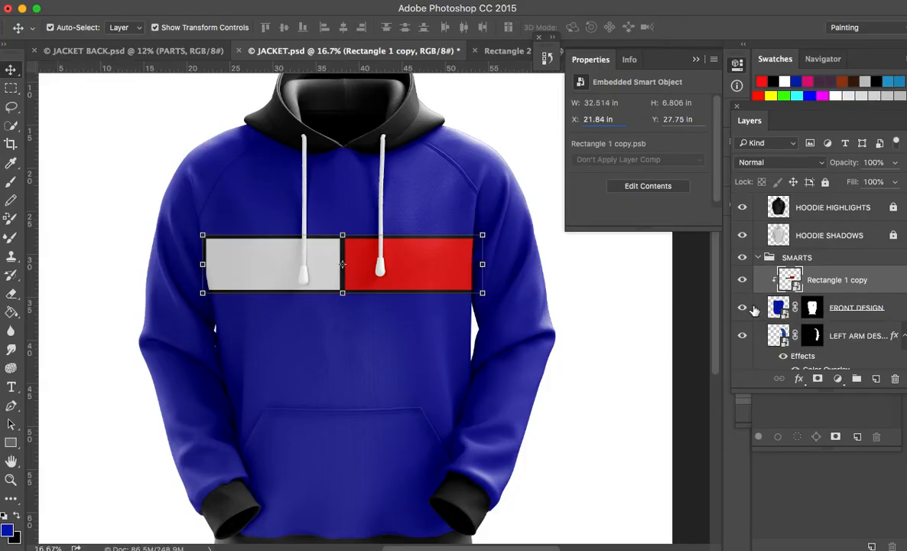
pyautogui.press('super+space')
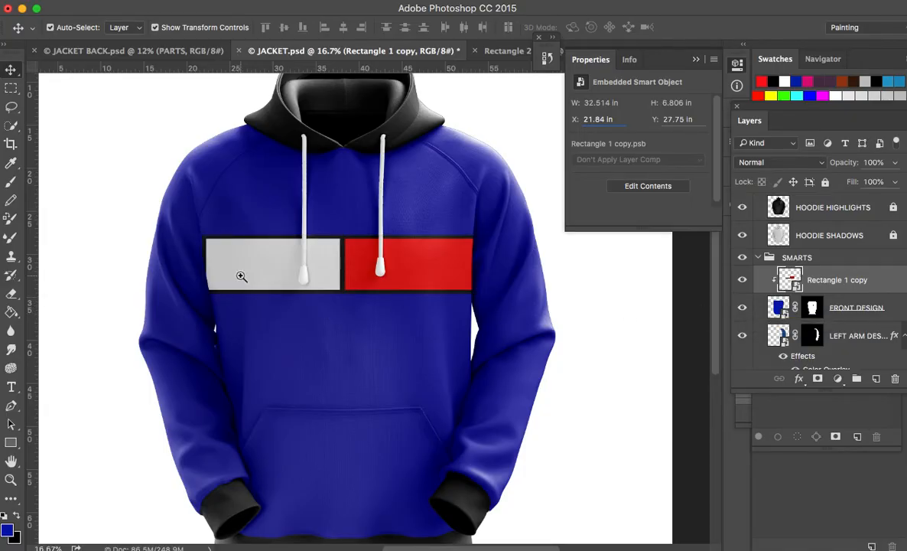
pyautogui.click(218, 267)
pyautogui.click(258, 260)
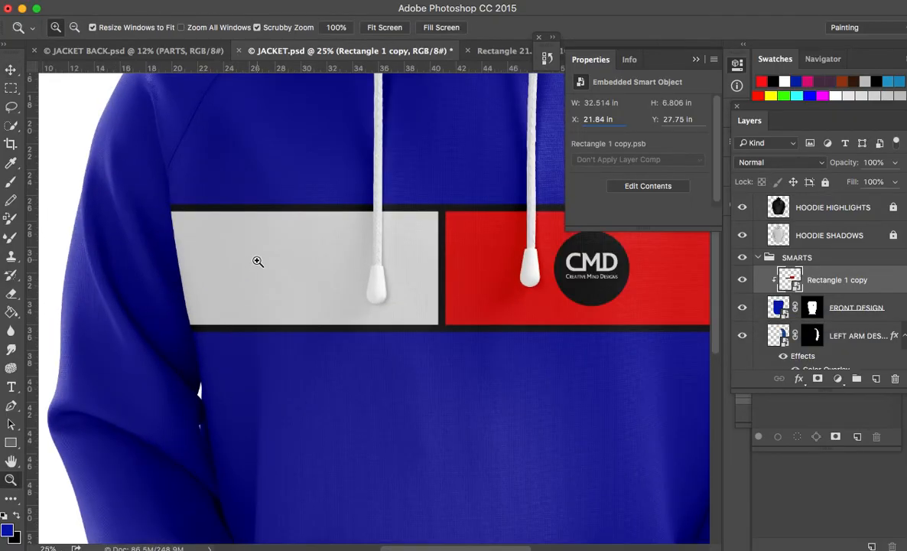
# Stretch the white and red stripe smart object outward on both sides to 33.806 in wide, past the hoodie front's edges
pyautogui.click(256, 260)
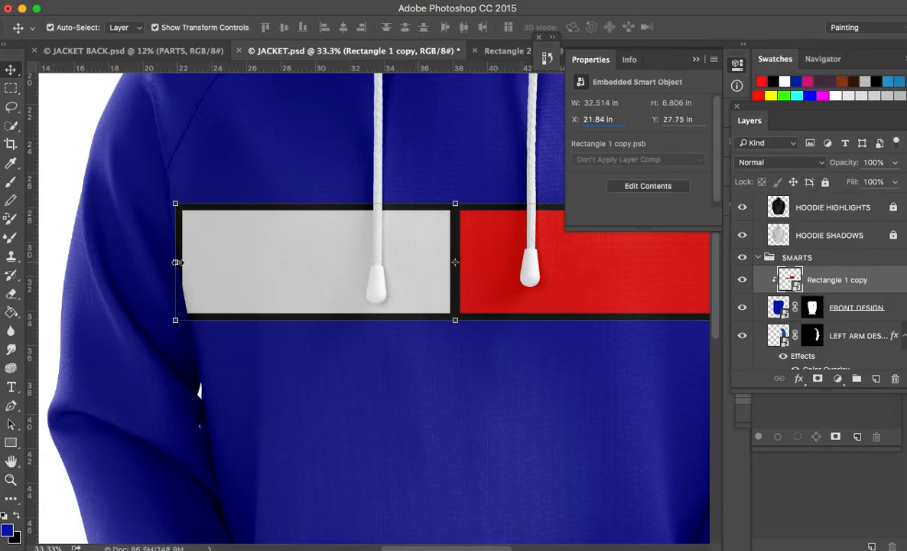
pyautogui.moveTo(176, 262); pyautogui.dragTo(163, 263)
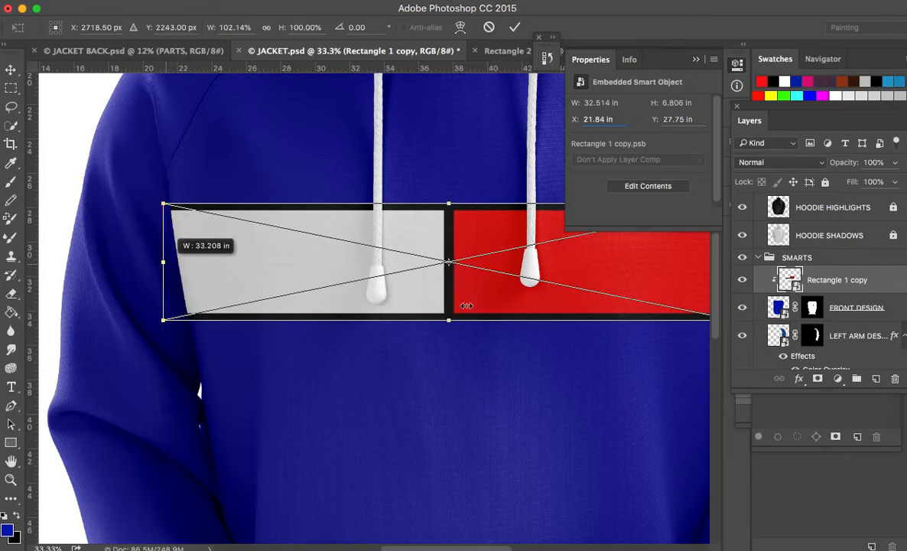
pyautogui.hscroll(5, 462, 315)
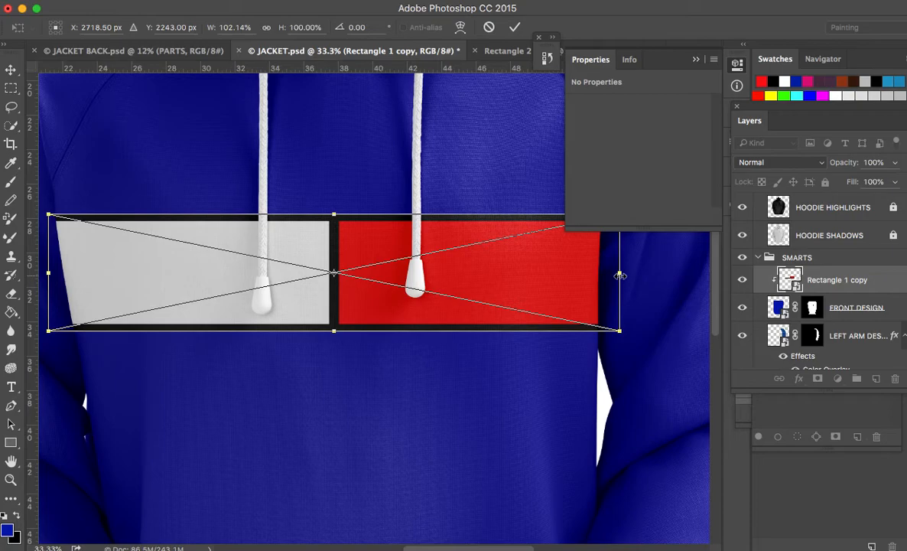
pyautogui.scroll(5, 429, 354)
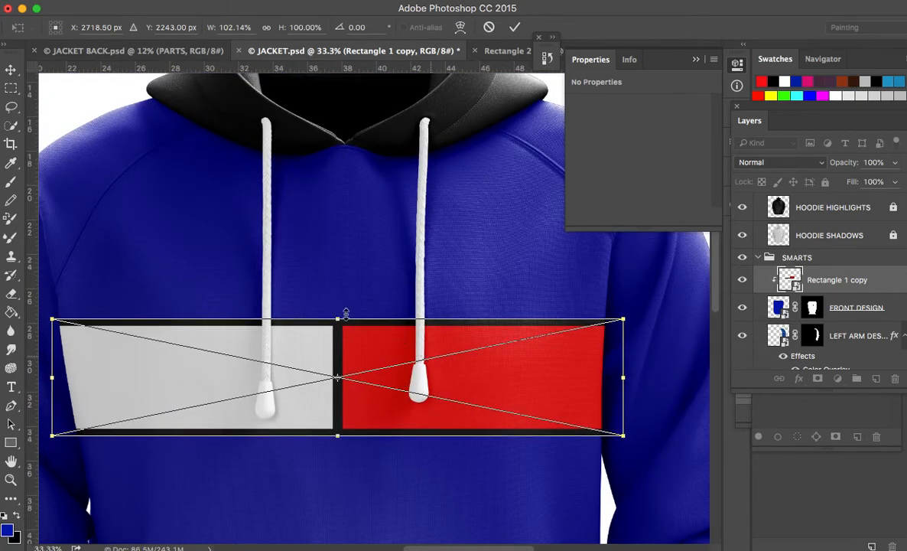
pyautogui.moveTo(623, 377); pyautogui.dragTo(641, 376)
pyautogui.press('Return')
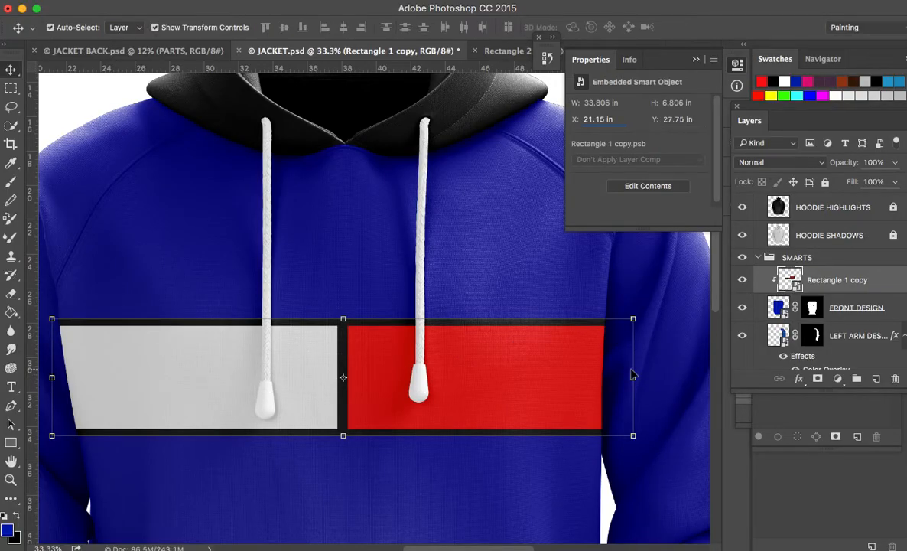
pyautogui.hotkey('ctrl', '0')
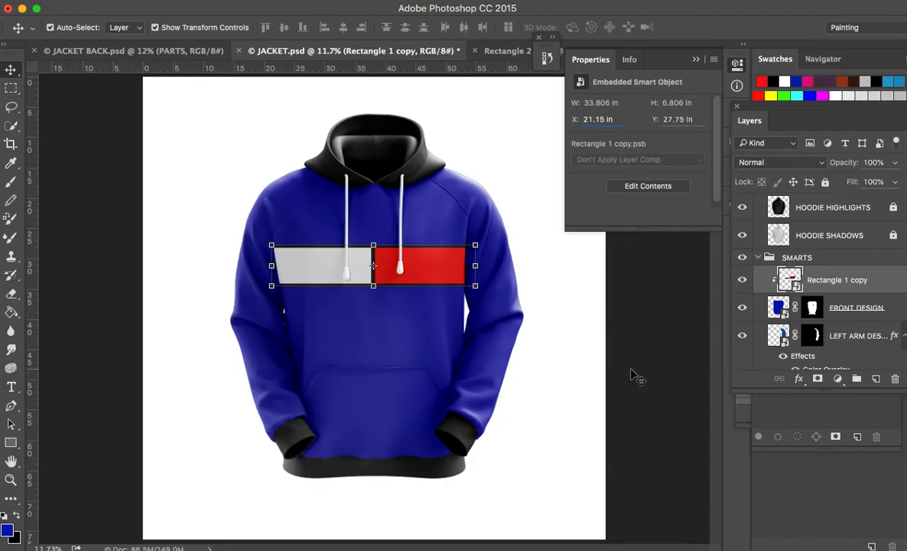
pyautogui.click(631, 370)
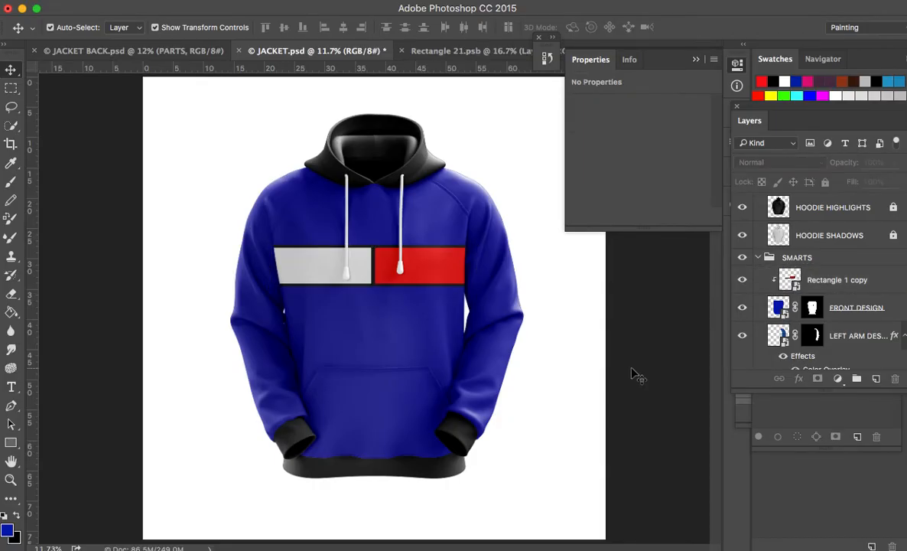
# Place the cmd.png logo from the Desktop folder into the JACKET.psd document
pyautogui.press('z')
pyautogui.click(414, 258)
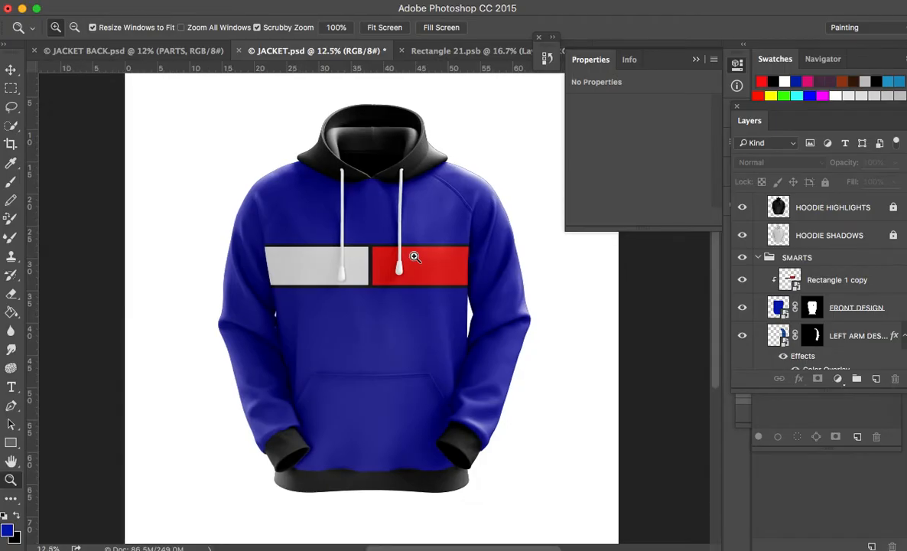
pyautogui.click(414, 258)
pyautogui.press('super+Tab')
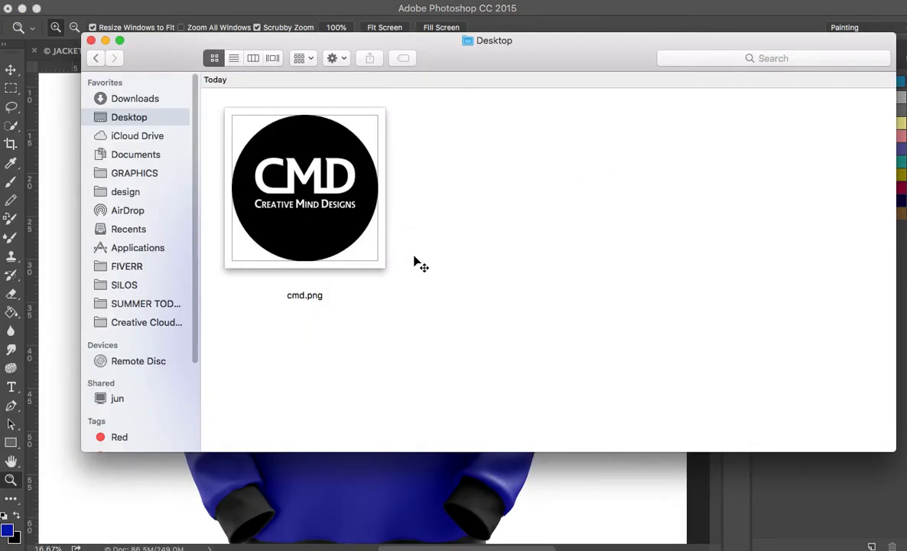
pyautogui.moveTo(451, 51); pyautogui.dragTo(735, 304)
pyautogui.moveTo(527, 413); pyautogui.dragTo(440, 286)
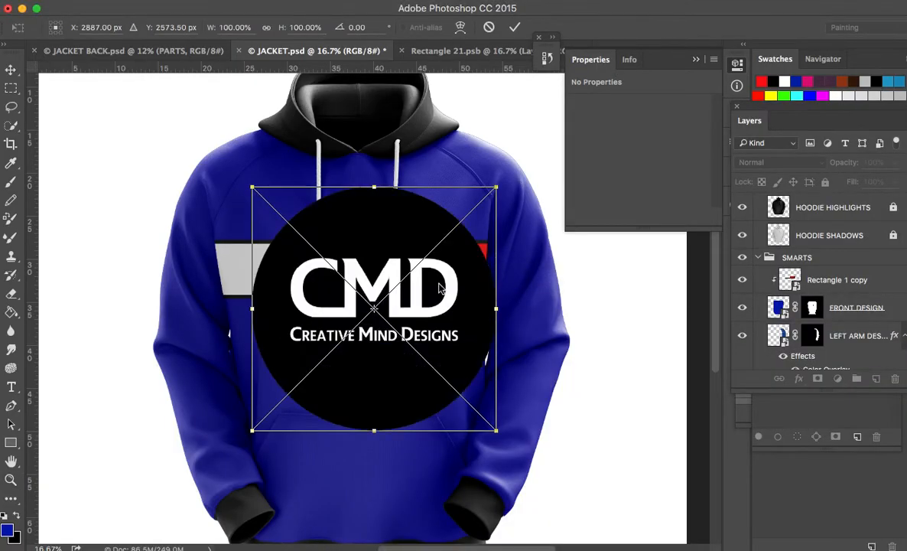
# Scale the placed CMD logo down to about 19.2% and position it on the red part of the chest stripe
pyautogui.moveTo(497, 184); pyautogui.dragTo(414, 269)
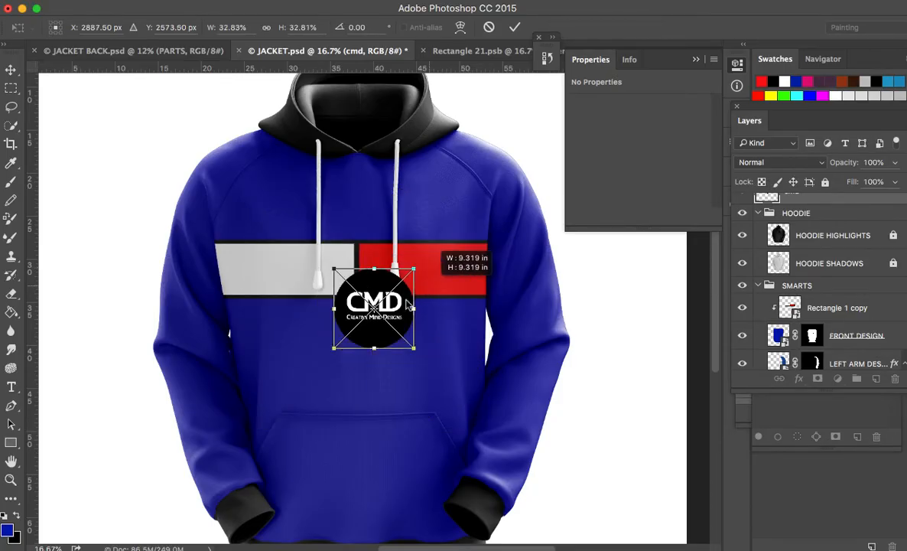
pyautogui.moveTo(399, 311); pyautogui.dragTo(450, 296)
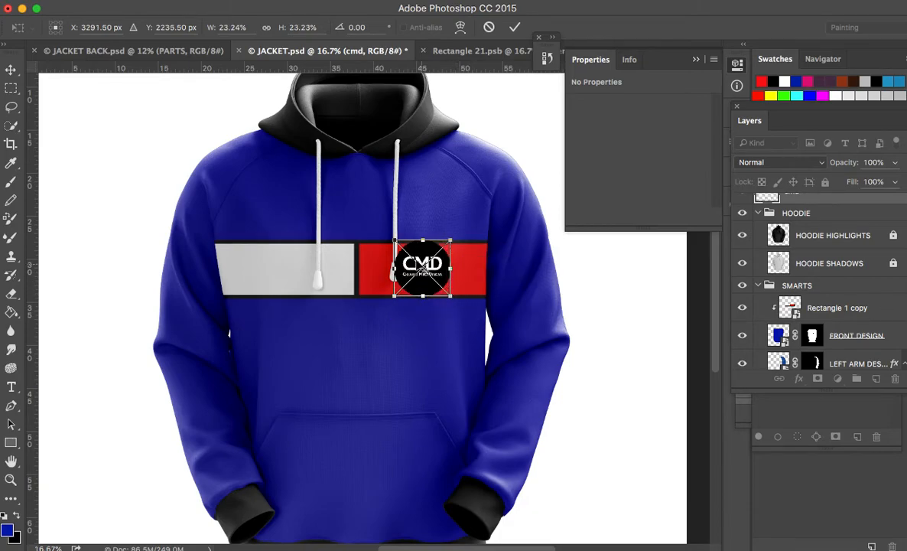
pyautogui.moveTo(395, 243)
pyautogui.mouseDown()
pyautogui.moveTo(372, 227)
pyautogui.moveTo(400, 247)
pyautogui.mouseUp()
pyautogui.moveTo(452, 298); pyautogui.dragTo(450, 295)
pyautogui.press('Return')
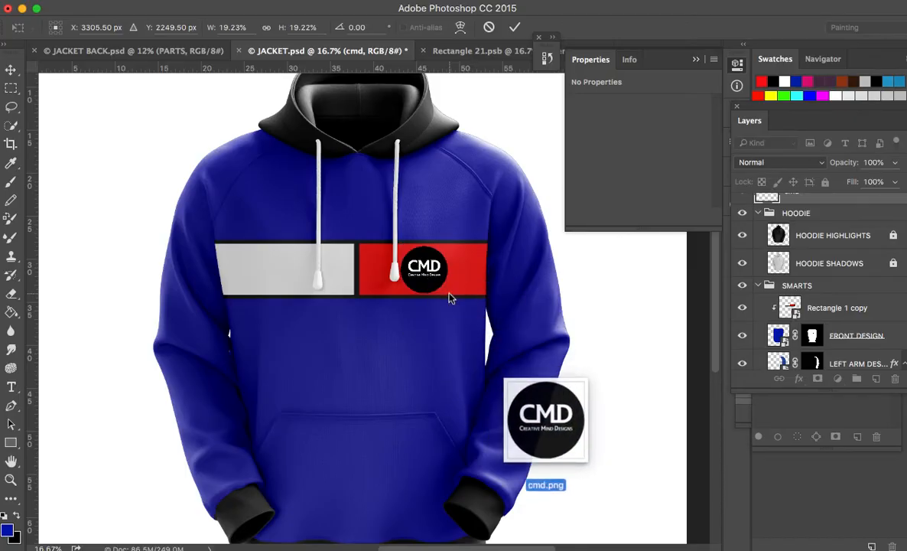
# Move the cmd layer into the HOODIE group, directly beneath the HOODIE SHADOWS layer
pyautogui.click(450, 293)
pyautogui.moveTo(439, 286); pyautogui.dragTo(464, 324)
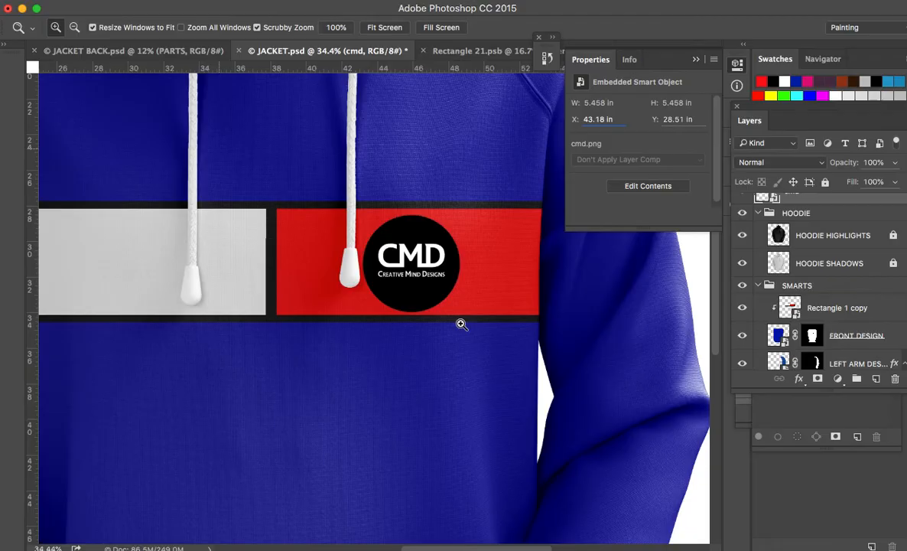
pyautogui.click(443, 228)
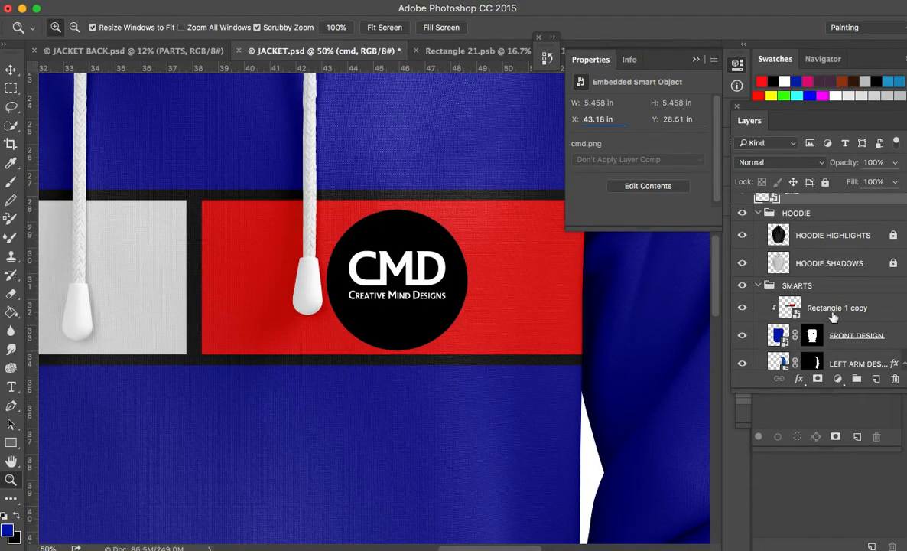
pyautogui.scroll(1, 832, 266)
pyautogui.moveTo(825, 207); pyautogui.dragTo(830, 297)
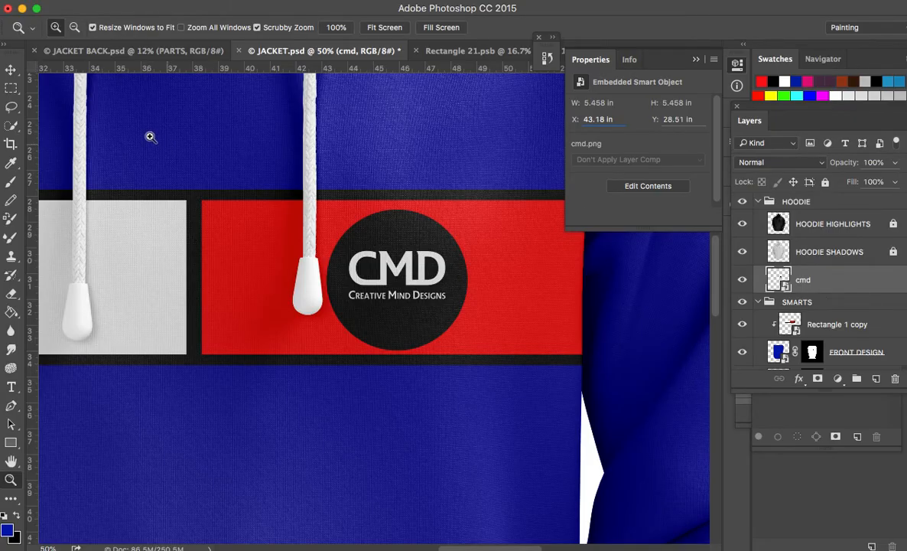
# Nudge the CMD logo up to a Y position of 28.43 in, then deselect it with the whole hoodie in view
pyautogui.click(11, 69)
pyautogui.press('Up')
pyautogui.press('Up')
pyautogui.press('Up')
pyautogui.press('Up')
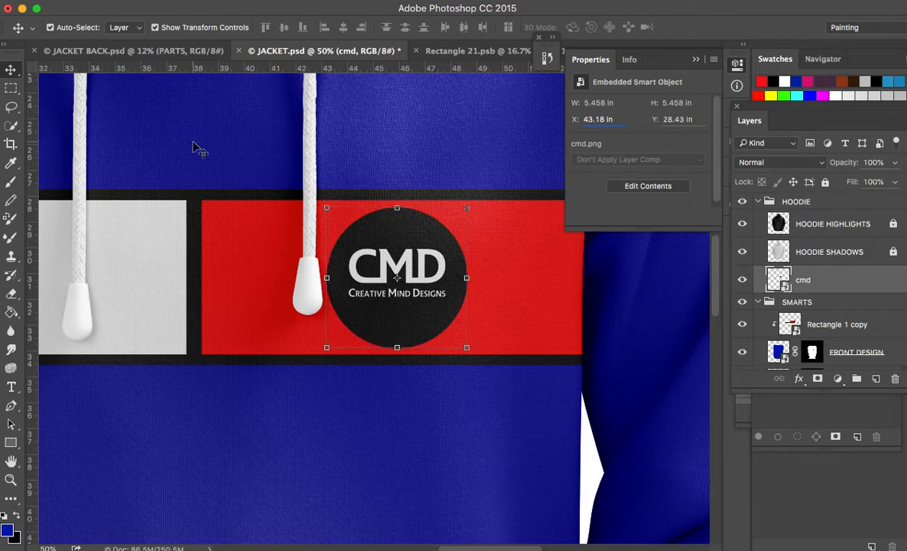
pyautogui.press('super+0')
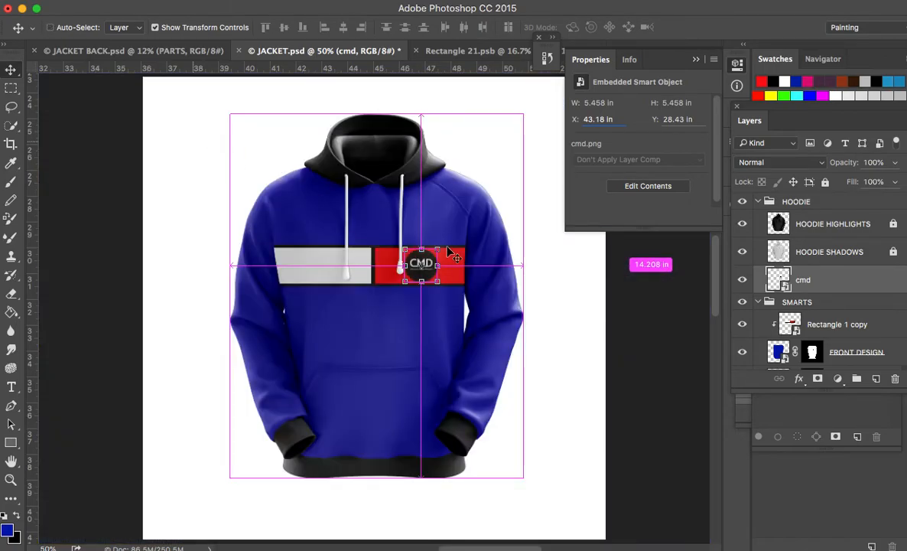
pyautogui.click(638, 318)
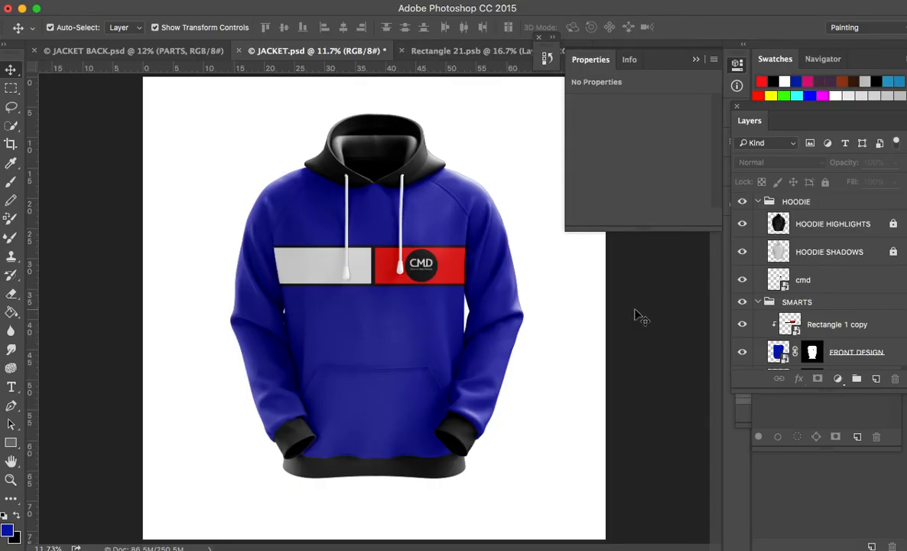
# In JACKET BACK.psd, paste the copied blue Color Overlay layer style onto the BACK DESIGN, RIGHT SLEEVE and LEFT SLEEVE layers
pyautogui.click(194, 52)
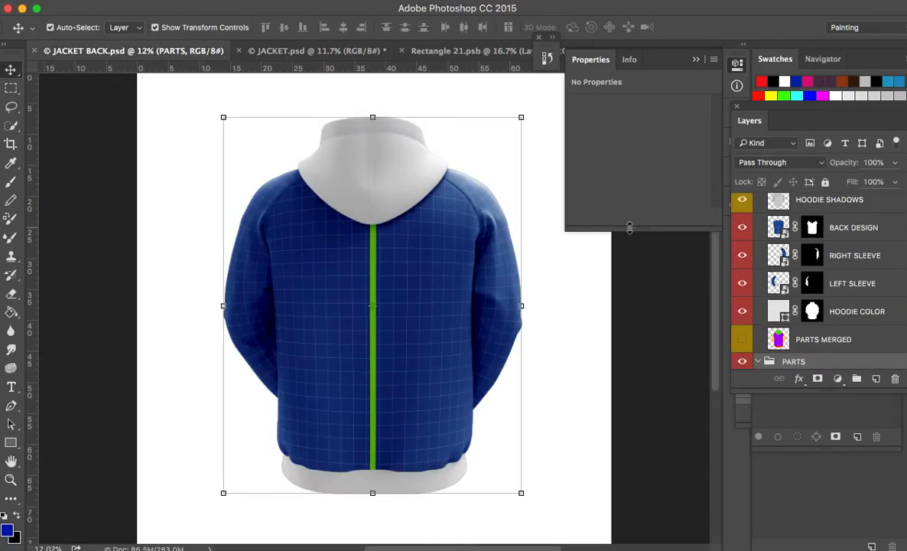
pyautogui.click(697, 60)
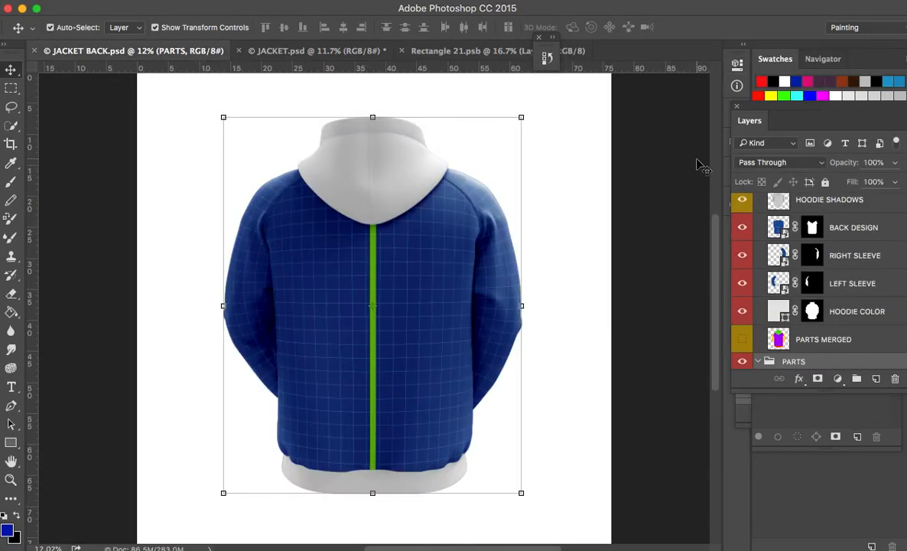
pyautogui.scroll(2, 809, 287)
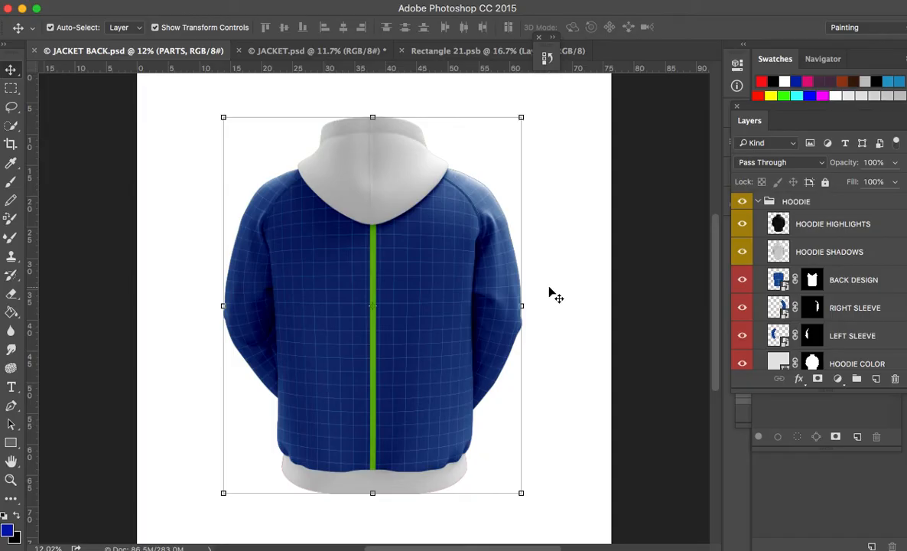
pyautogui.click(888, 284)
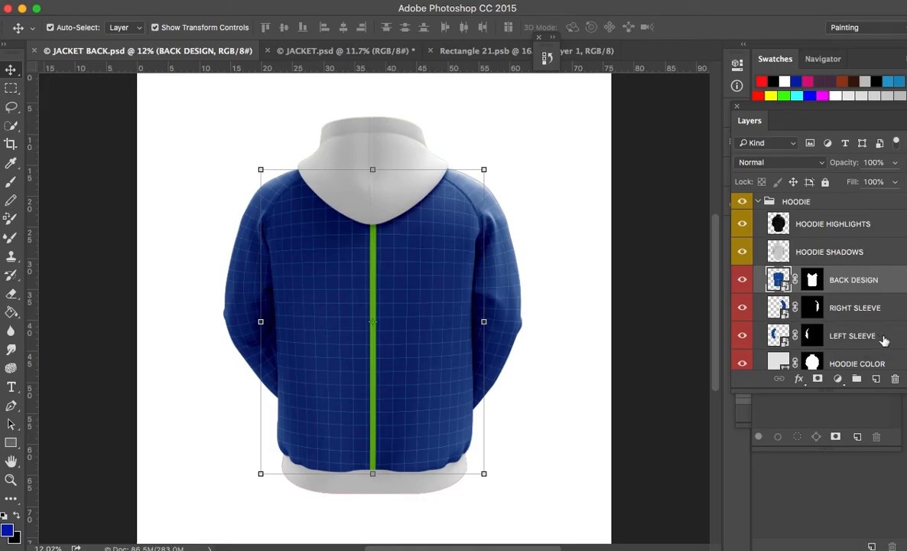
pyautogui.keyDown('shift'); pyautogui.click(883, 340); pyautogui.keyUp('shift')
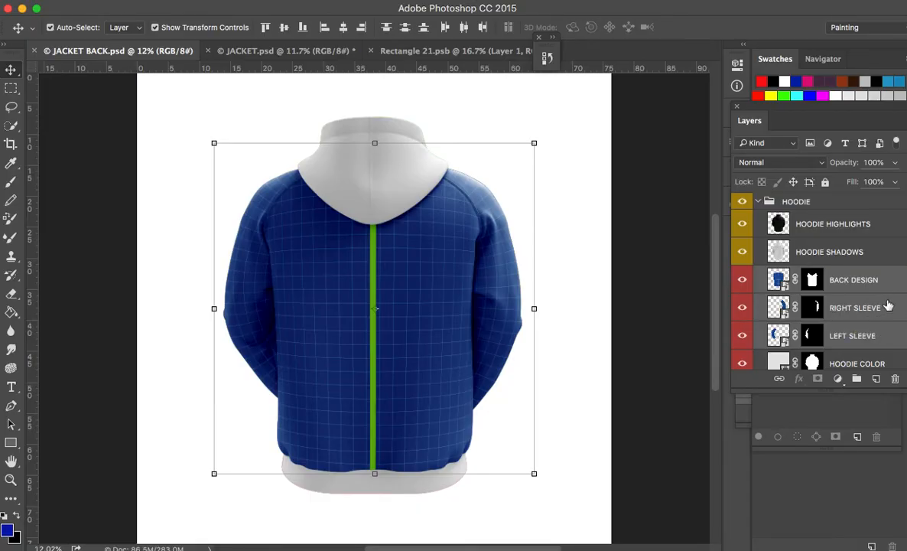
pyautogui.rightClick(883, 304)
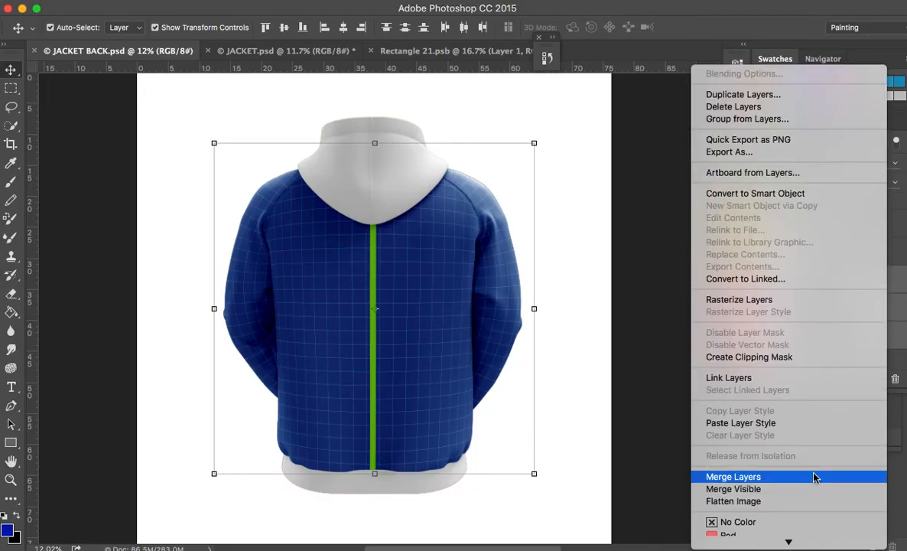
pyautogui.click(810, 426)
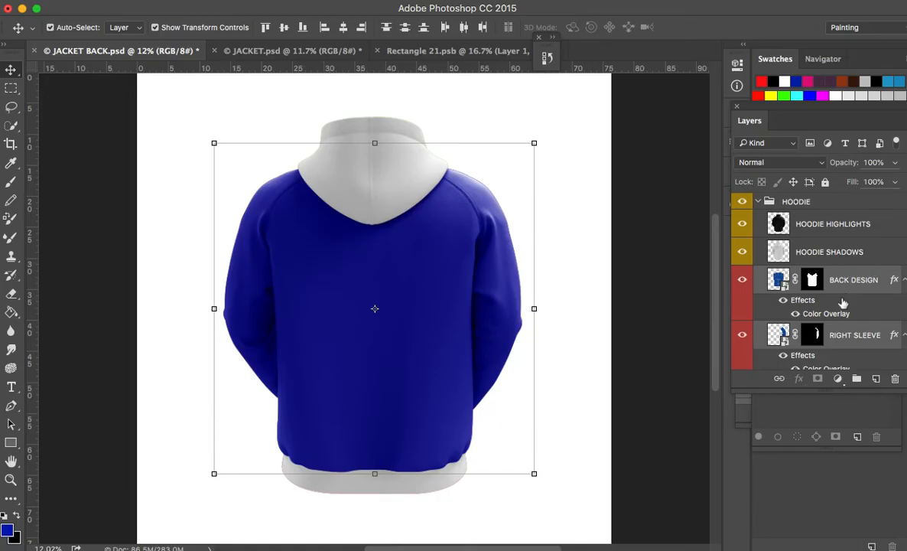
# Change the BACK CUFF fill layer in the PARTS group to black (000000)
pyautogui.scroll(-2, 822, 329)
pyautogui.scroll(-2, 822, 330)
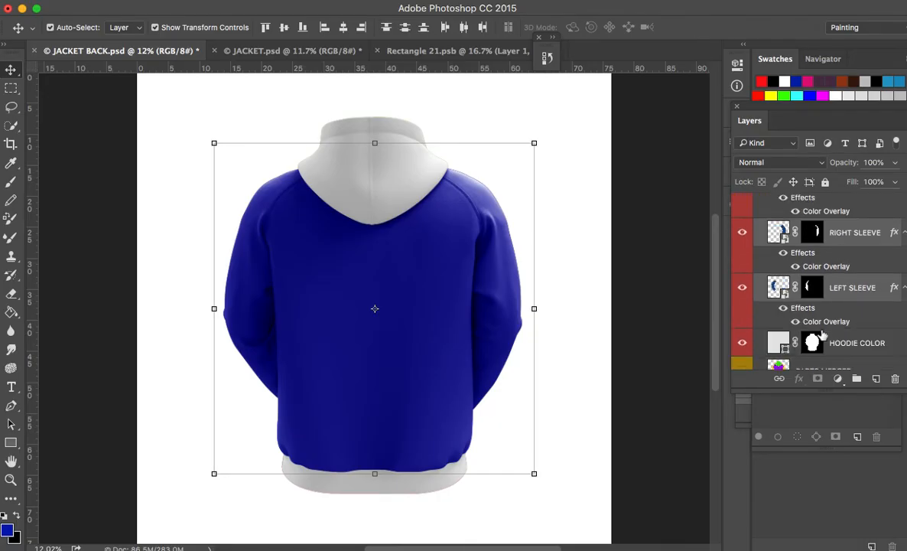
pyautogui.scroll(-4, 822, 334)
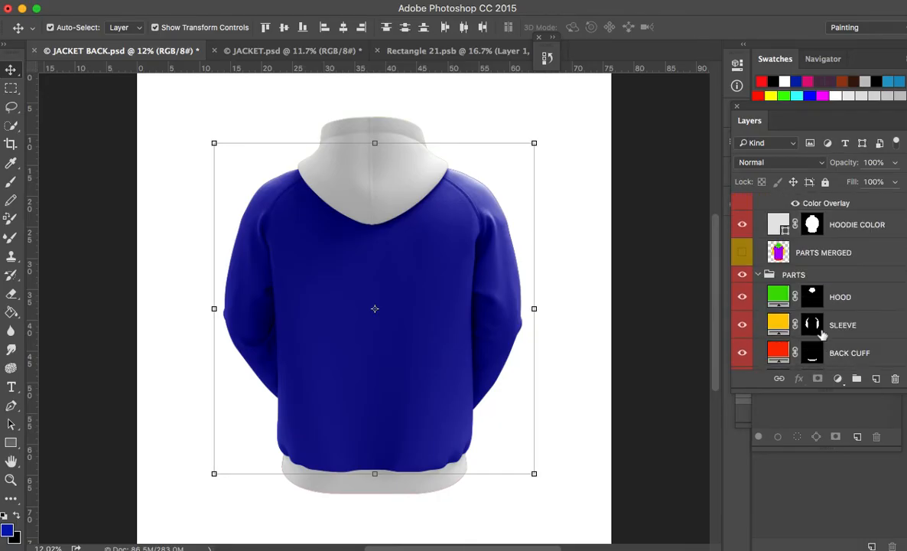
pyautogui.scroll(-1, 820, 336)
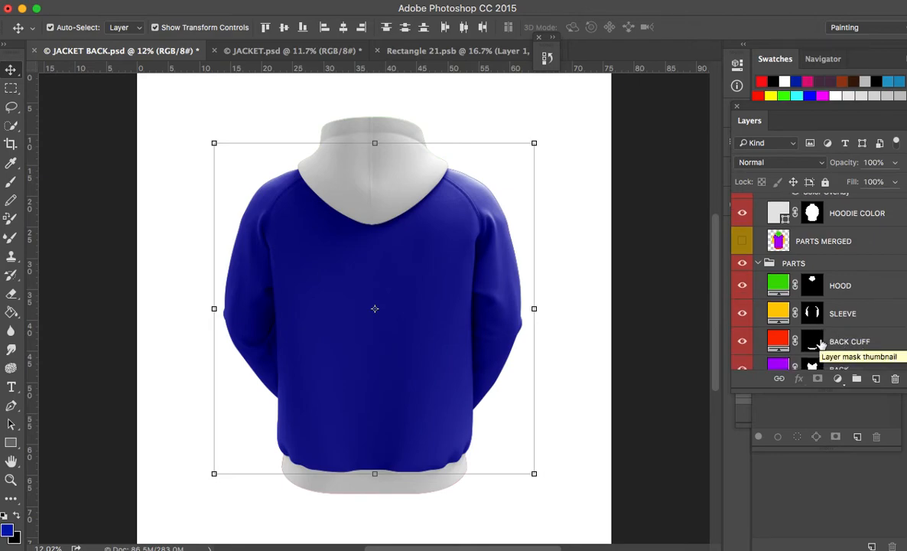
pyautogui.scroll(-3, 820, 343)
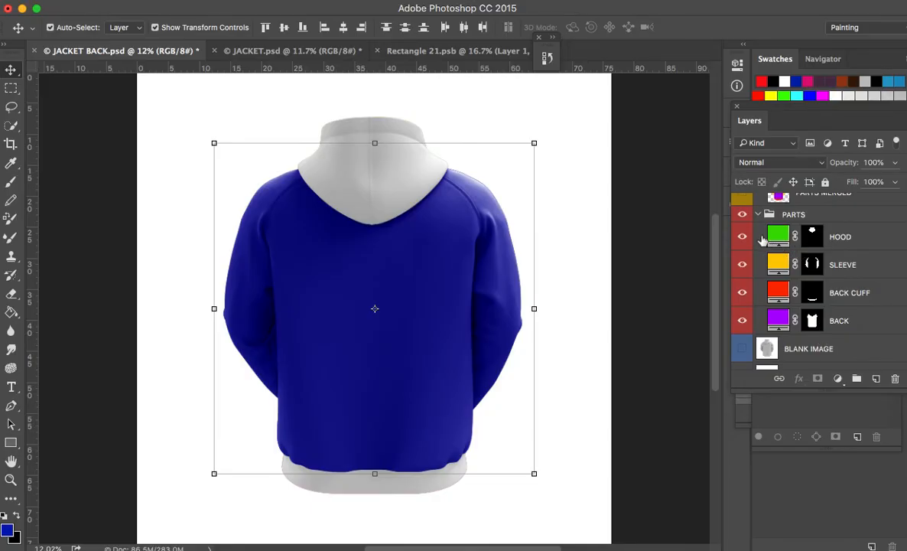
pyautogui.doubleClick(777, 293)
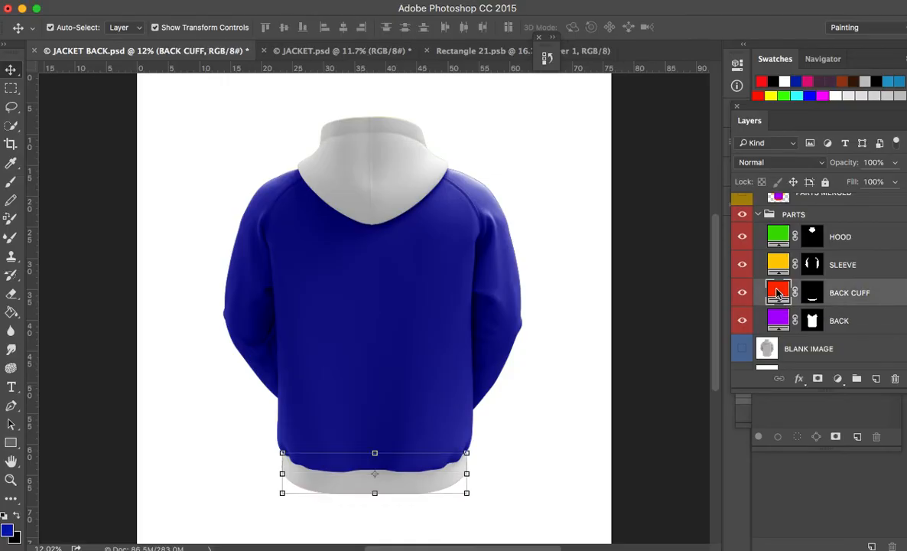
pyautogui.click(472, 374)
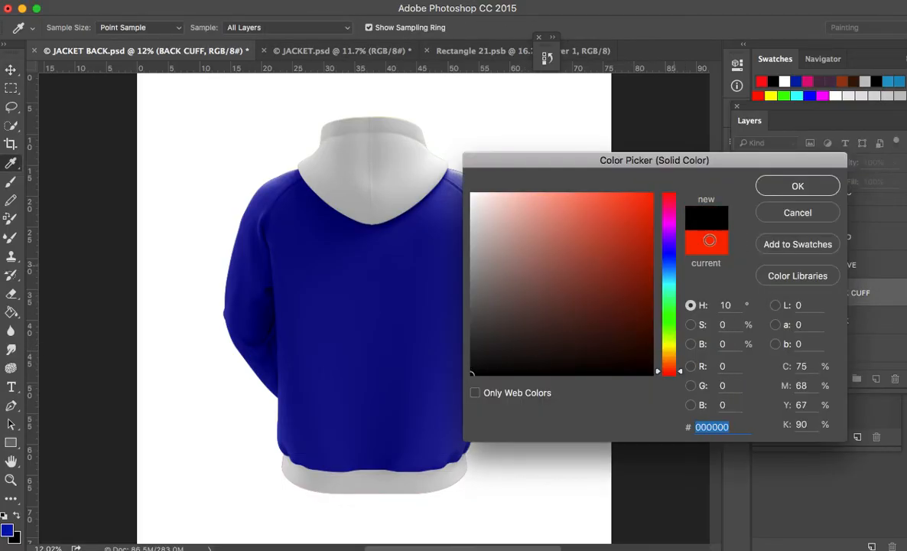
pyautogui.click(798, 188)
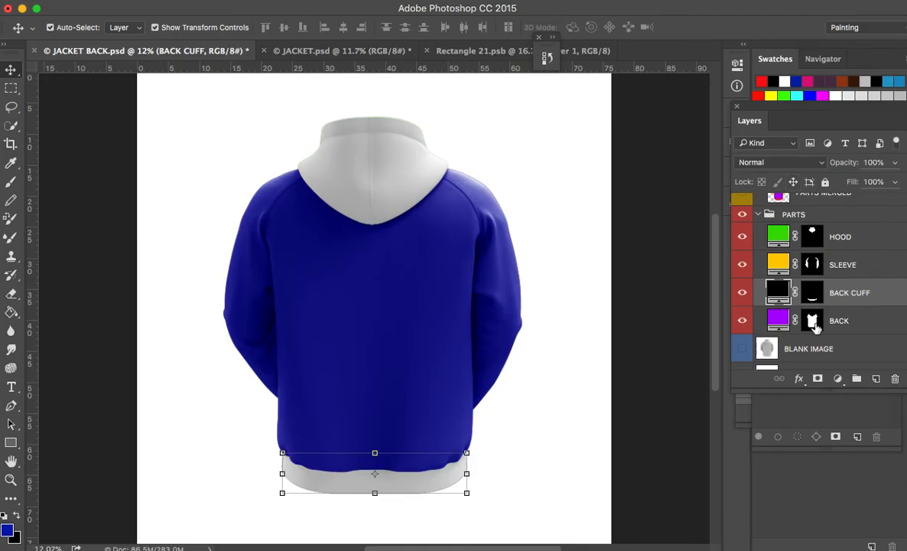
# Hide the BACK and SLEEVE fill layers in the PARTS group and toggle the Background layer's visibility off and on
pyautogui.scroll(-1, 826, 342)
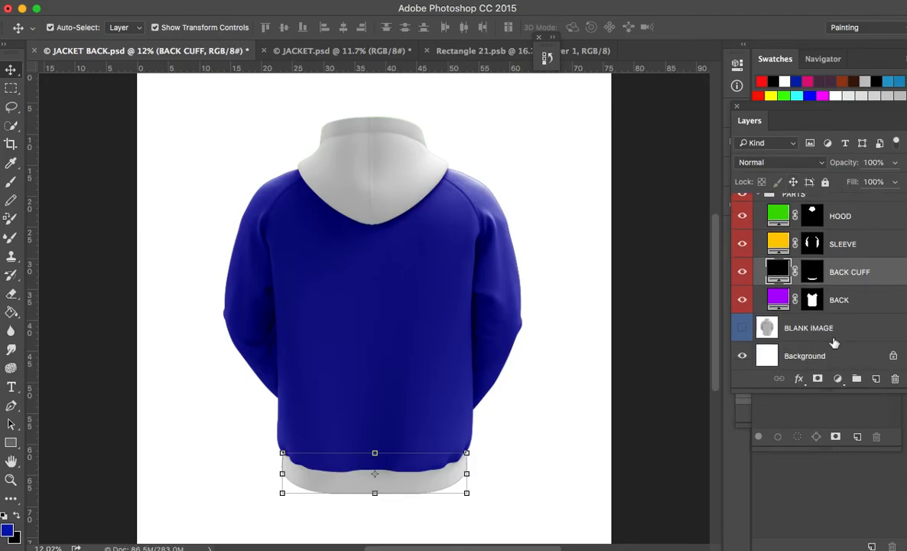
pyautogui.click(741, 299)
pyautogui.click(741, 243)
pyautogui.click(742, 356)
pyautogui.click(741, 356)
pyautogui.scroll(2, 759, 359)
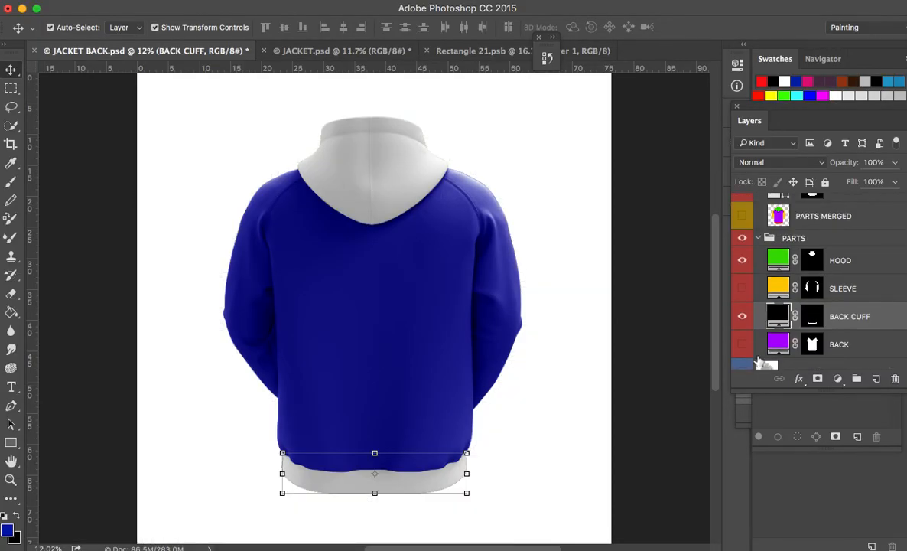
# Hide the HOODIE COLOR and PARTS MERGED layers in JACKET BACK.psd to expose the separate part fills
pyautogui.click(743, 218)
pyautogui.scroll(4, 764, 305)
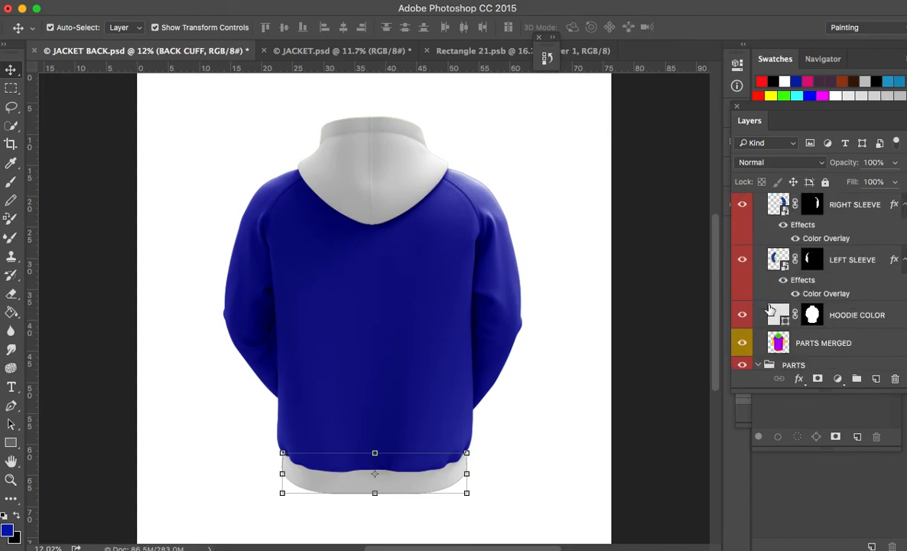
pyautogui.scroll(-2, 769, 312)
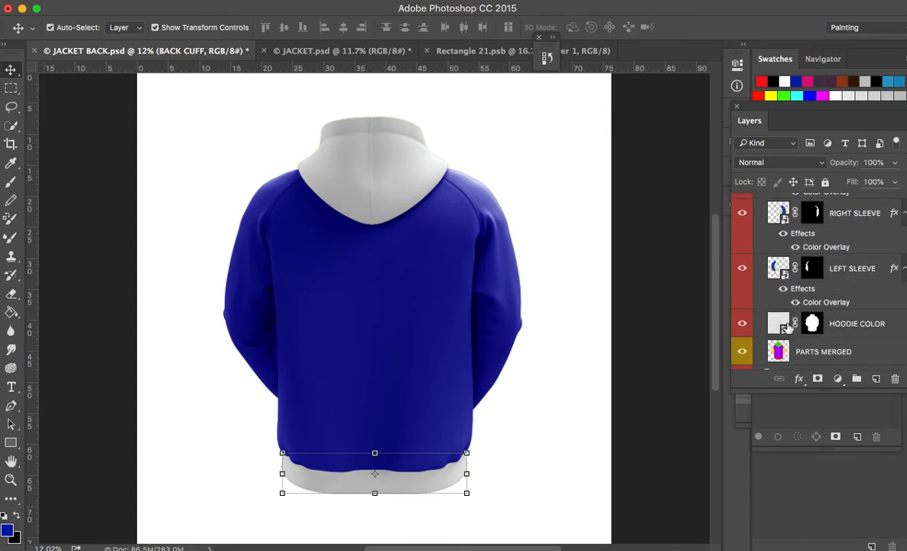
pyautogui.click(754, 328)
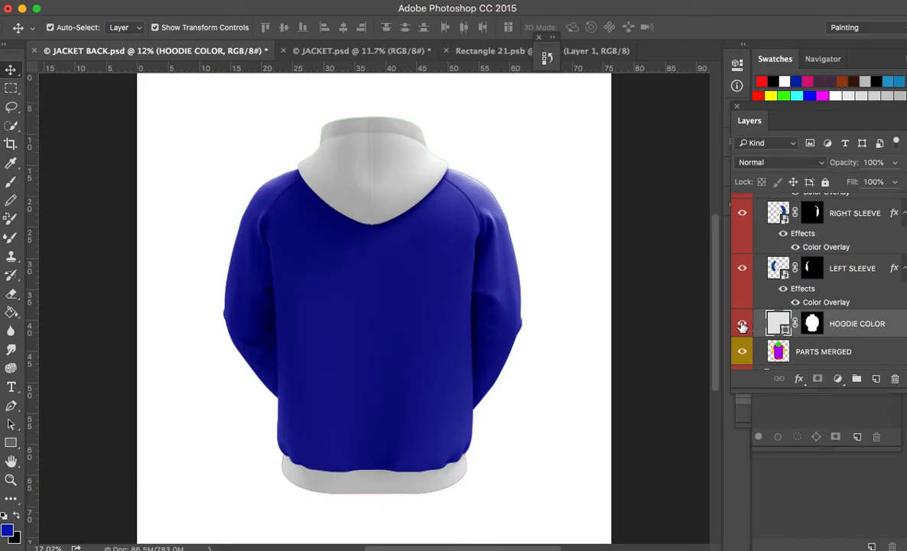
pyautogui.click(742, 324)
pyautogui.scroll(-2, 819, 337)
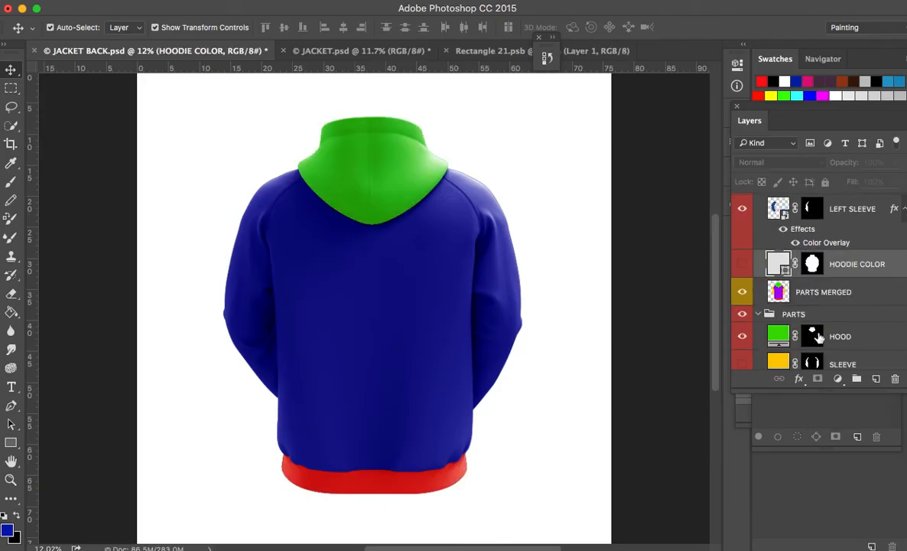
pyautogui.click(741, 294)
# Change the HOOD fill layer in the PARTS group to black (000000)
pyautogui.scroll(-2, 795, 306)
pyautogui.click(777, 279)
pyautogui.doubleClick(778, 279)
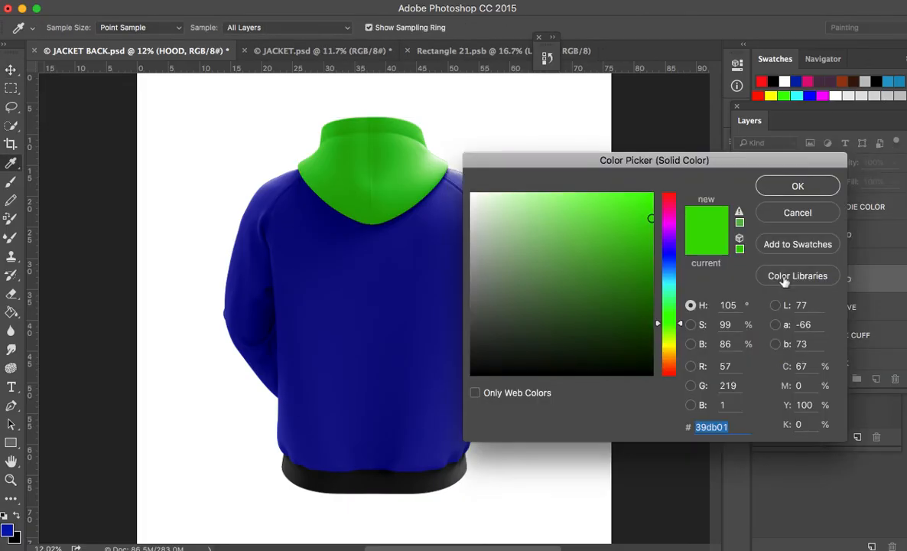
pyautogui.moveTo(585, 325); pyautogui.dragTo(413, 348)
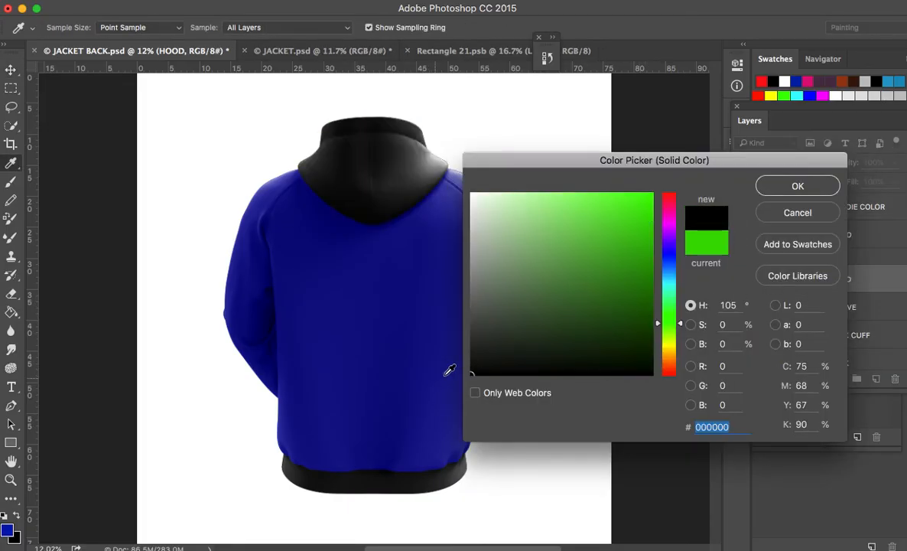
pyautogui.click(807, 192)
pyautogui.press('v')
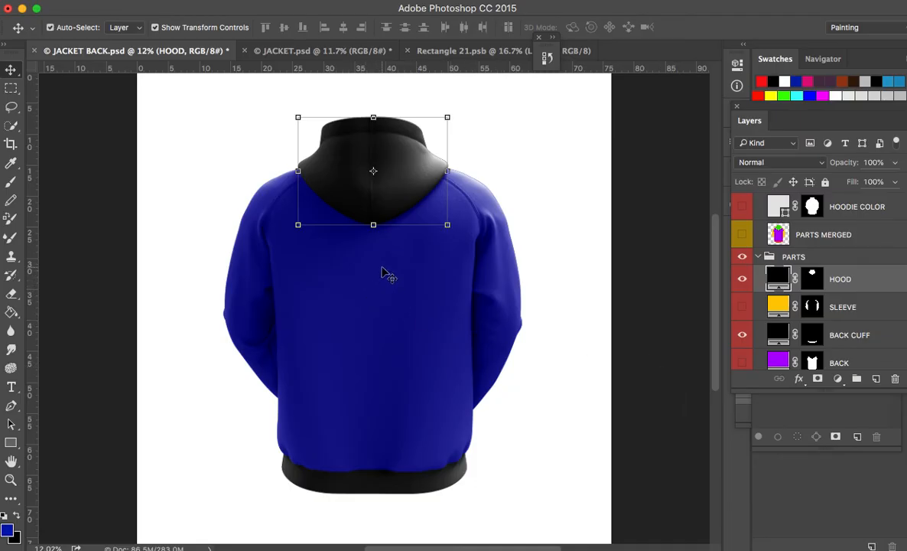
# Examine the black hood's seam and its edge against the blue back up close, ending with the whole hoodie in view
pyautogui.press('z')
pyautogui.moveTo(415, 340); pyautogui.dragTo(435, 360)
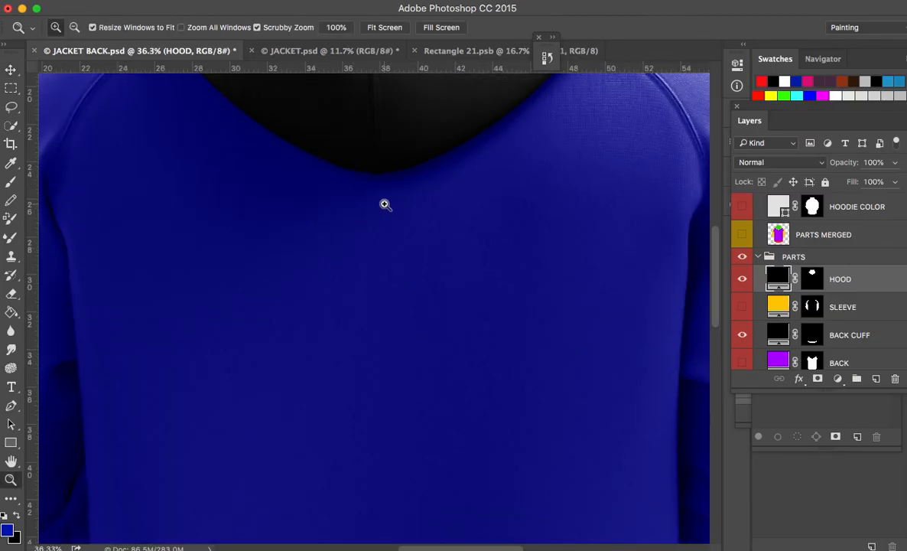
pyautogui.scroll(5, 461, 358)
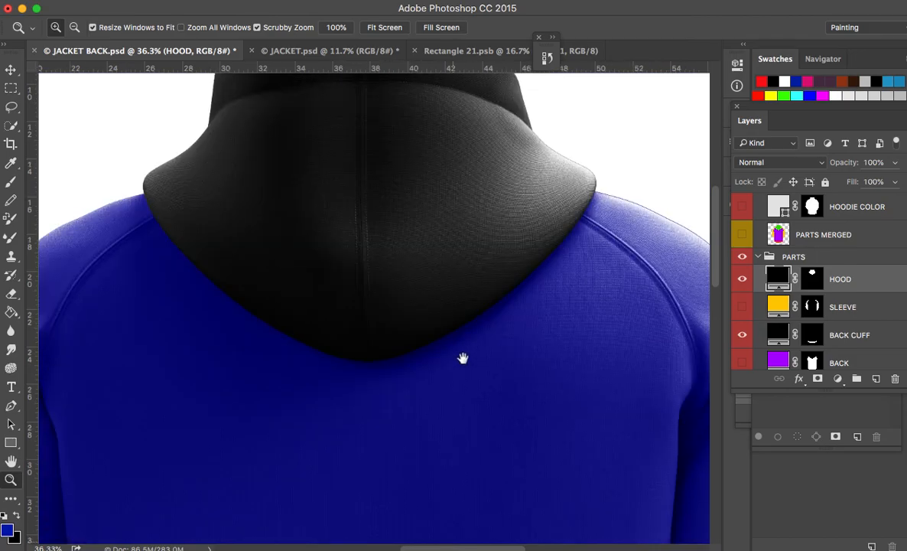
pyautogui.moveTo(344, 348); pyautogui.dragTo(415, 416)
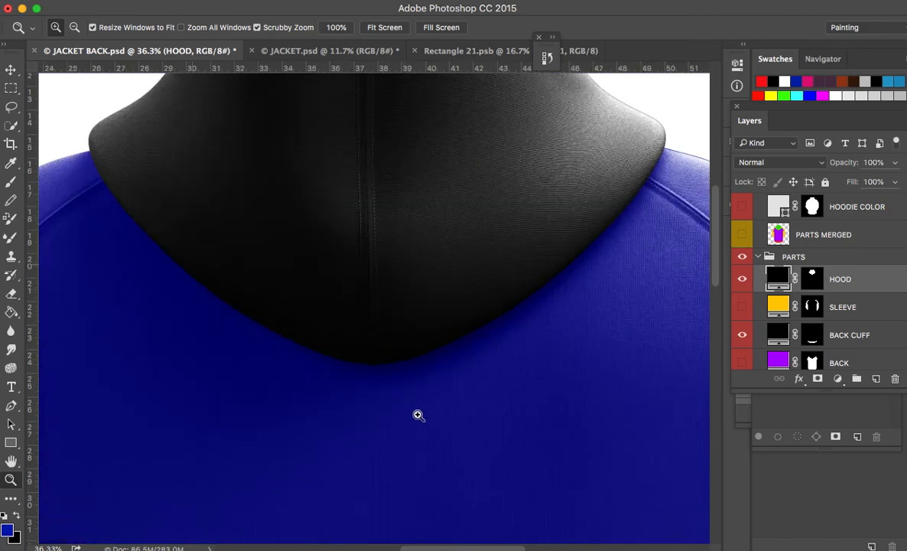
pyautogui.press('a')
pyautogui.press('super+0')
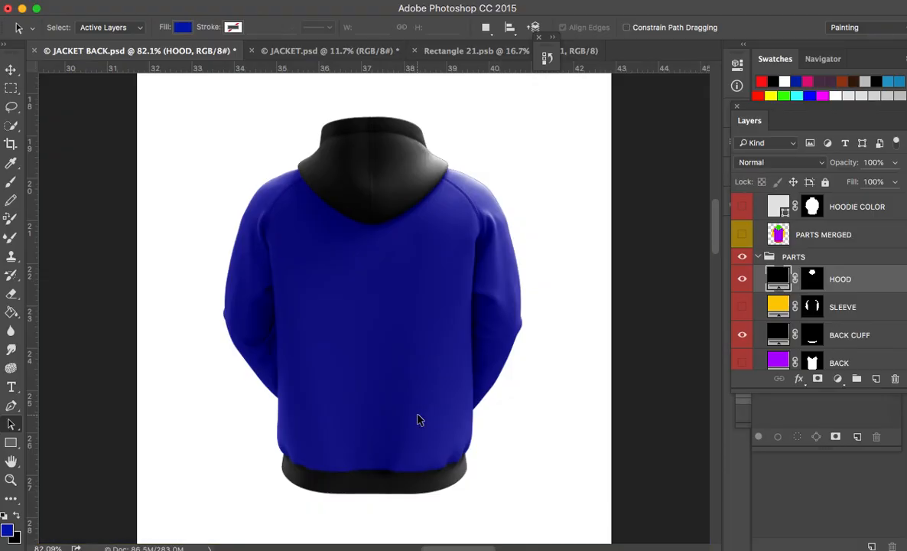
# Switch to JACKET.psd and close the Rectangle 21.psb document
pyautogui.click(345, 55)
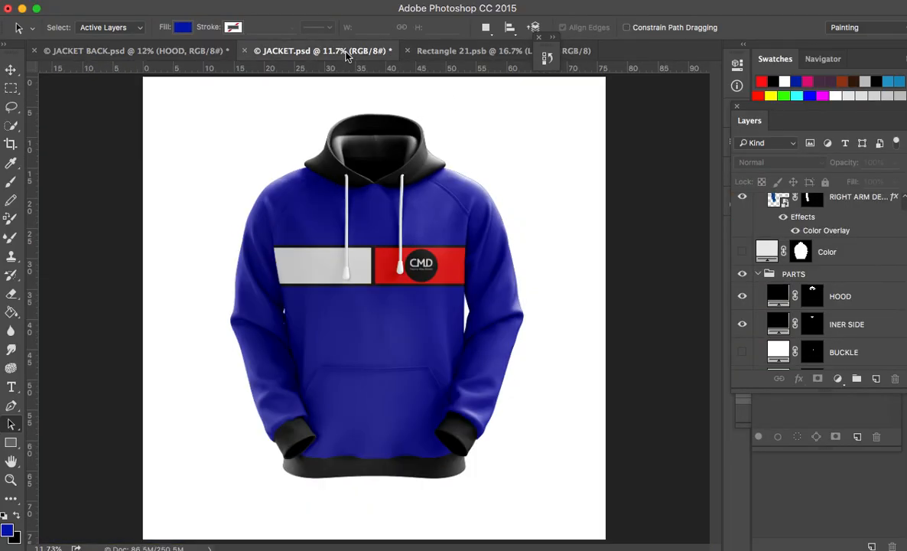
pyautogui.click(407, 51)
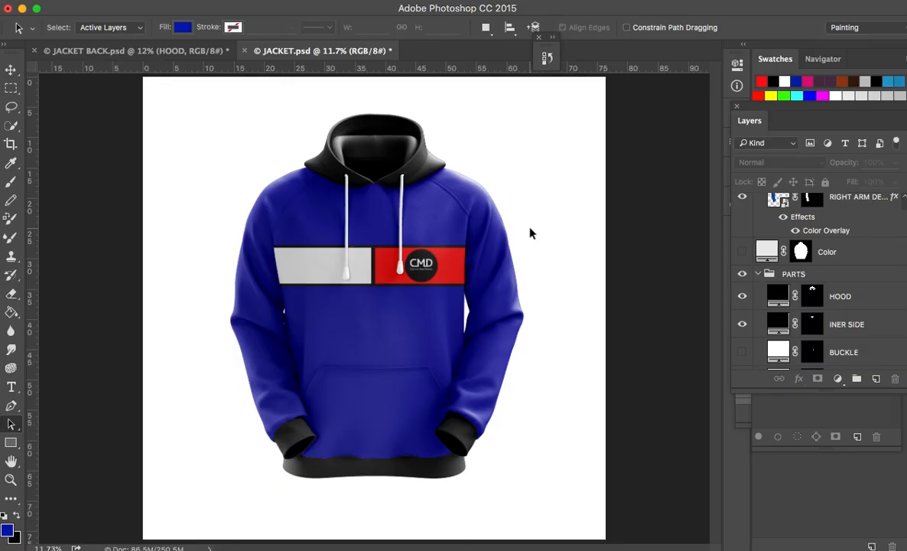
# Compare the finished back and front hoodies, examining the front's chest stripe and CMD logo, and end on the whole front
pyautogui.click(183, 53)
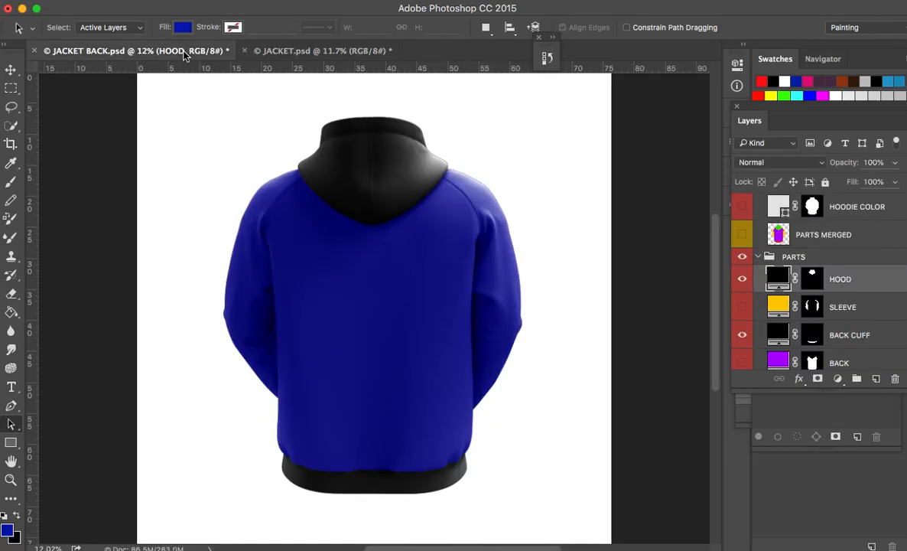
pyautogui.click(268, 47)
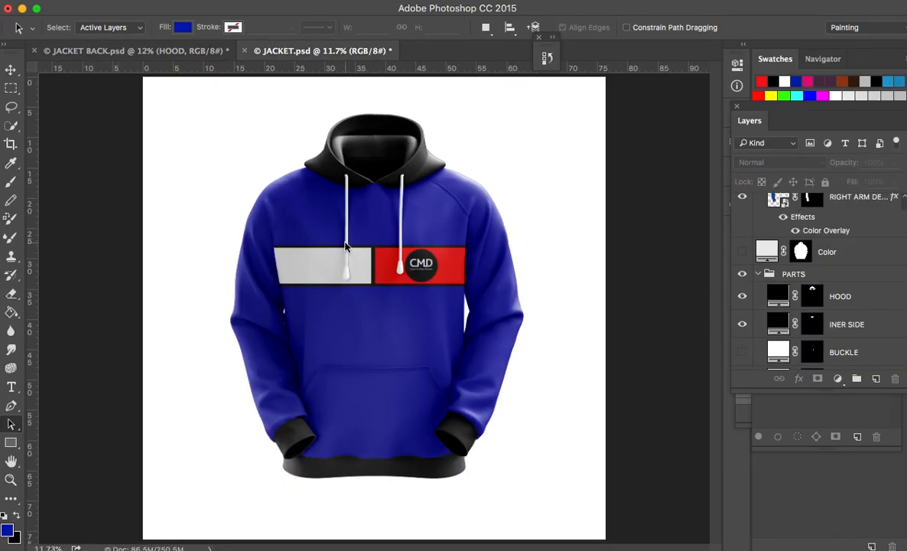
pyautogui.press('z')
pyautogui.click(394, 240)
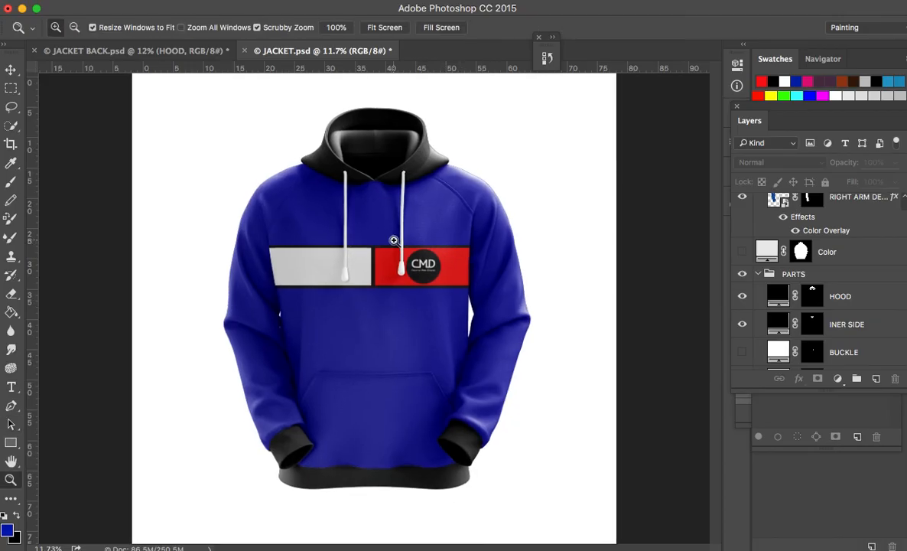
pyautogui.click(381, 237)
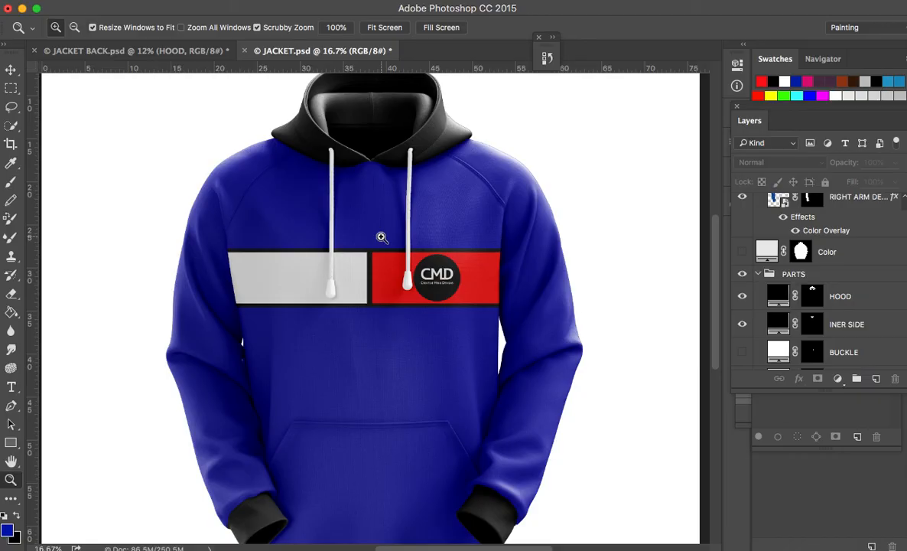
pyautogui.click(201, 55)
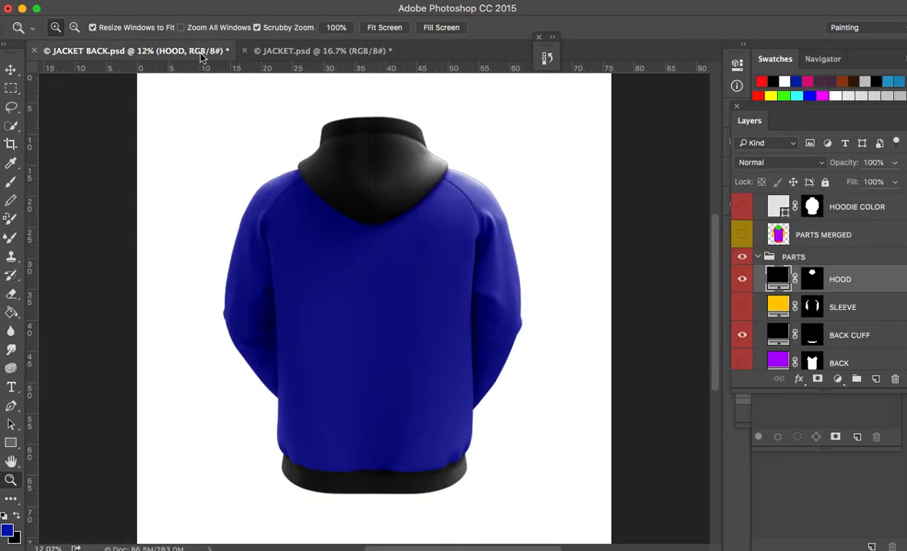
pyautogui.click(332, 55)
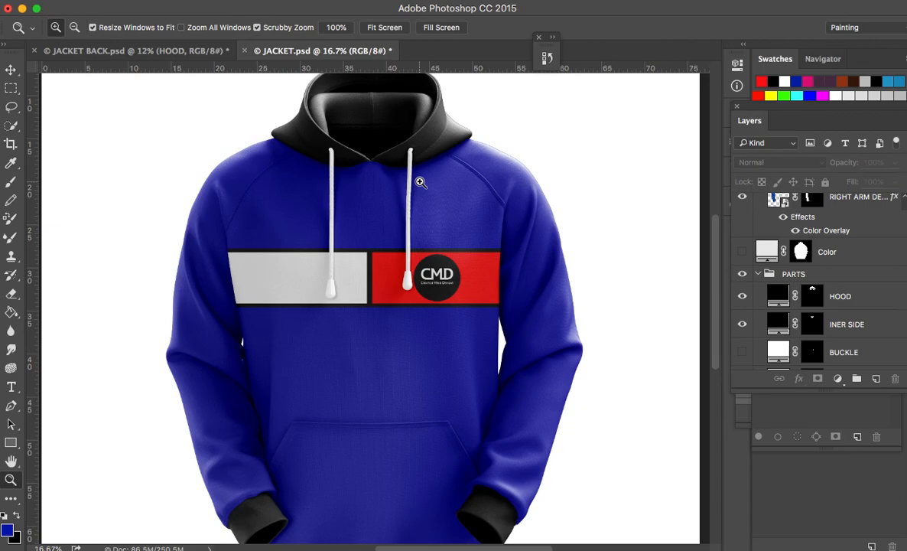
pyautogui.press('super+0')
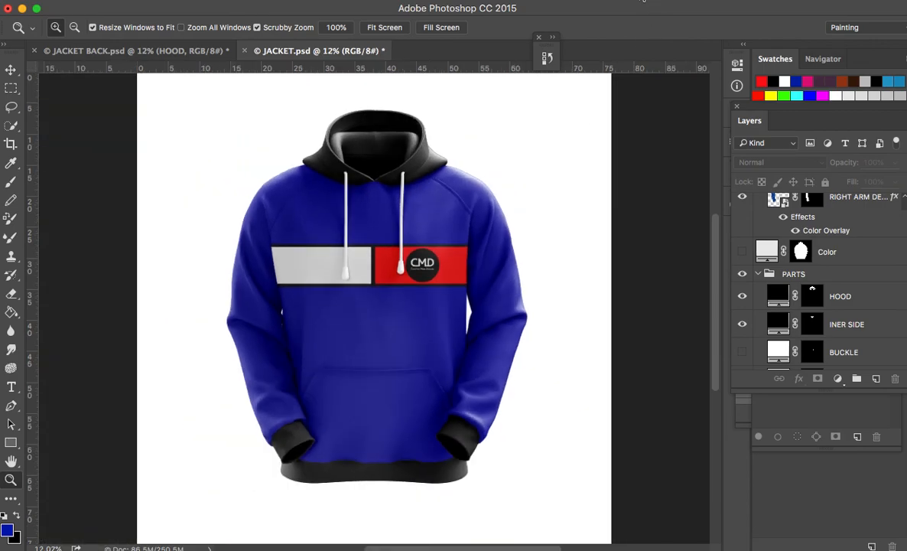